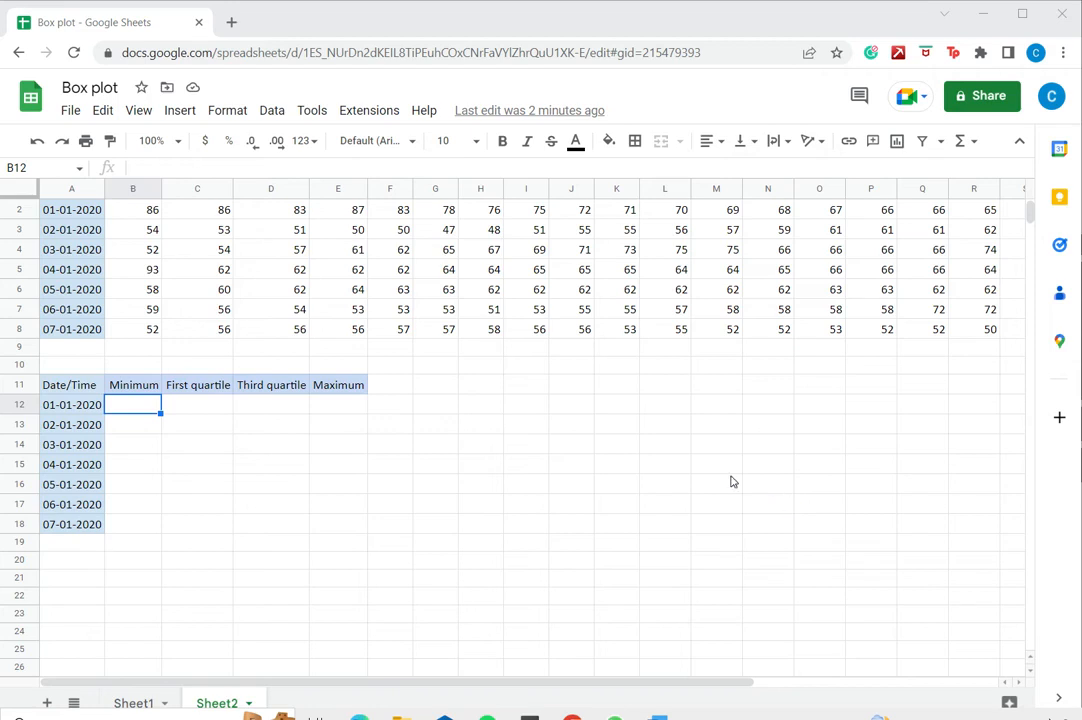
Enter the formula =min(B2:Y2) in B12 to compute the minimum for 01-01-2020
{"action": "left_click", "coordinate": [338, 424]}
{"action": "scroll", "coordinate": [403, 285], "scroll_direction": "up", "scroll_amount": 1}
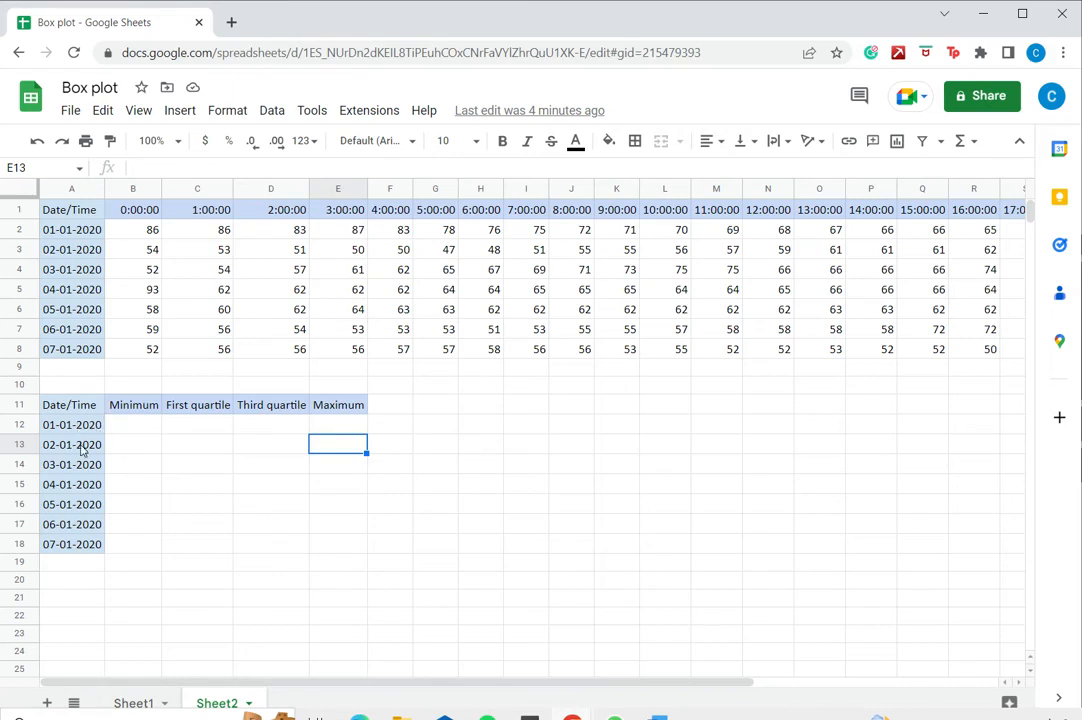
{"action": "left_click", "coordinate": [137, 430]}
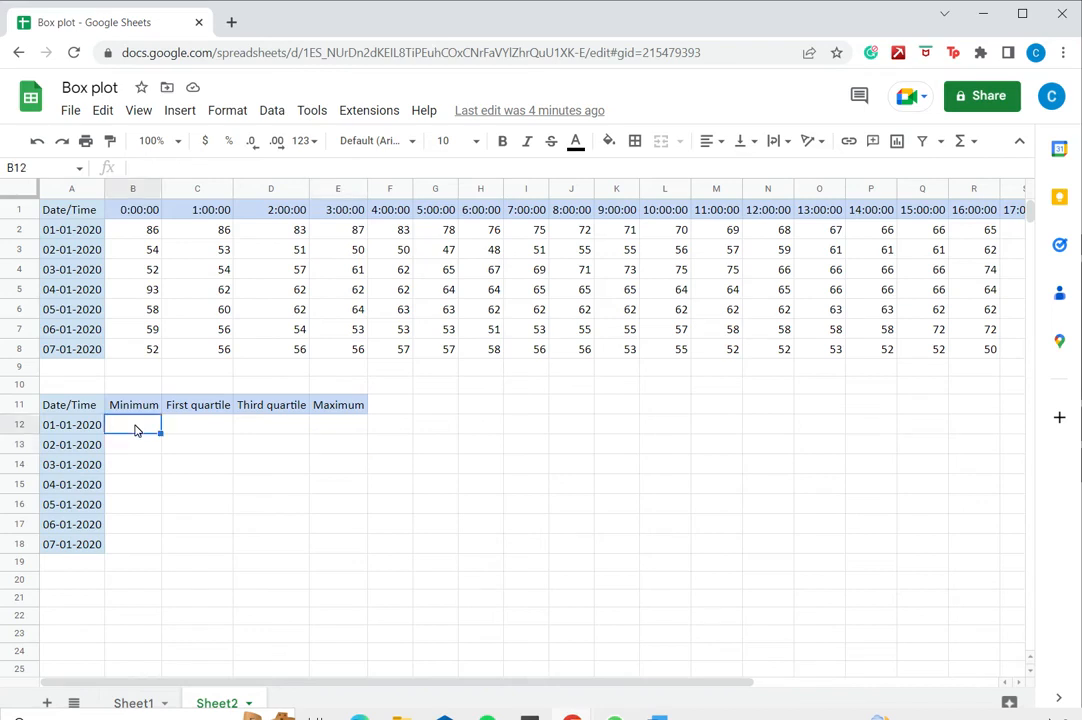
{"action": "type", "text": "="}
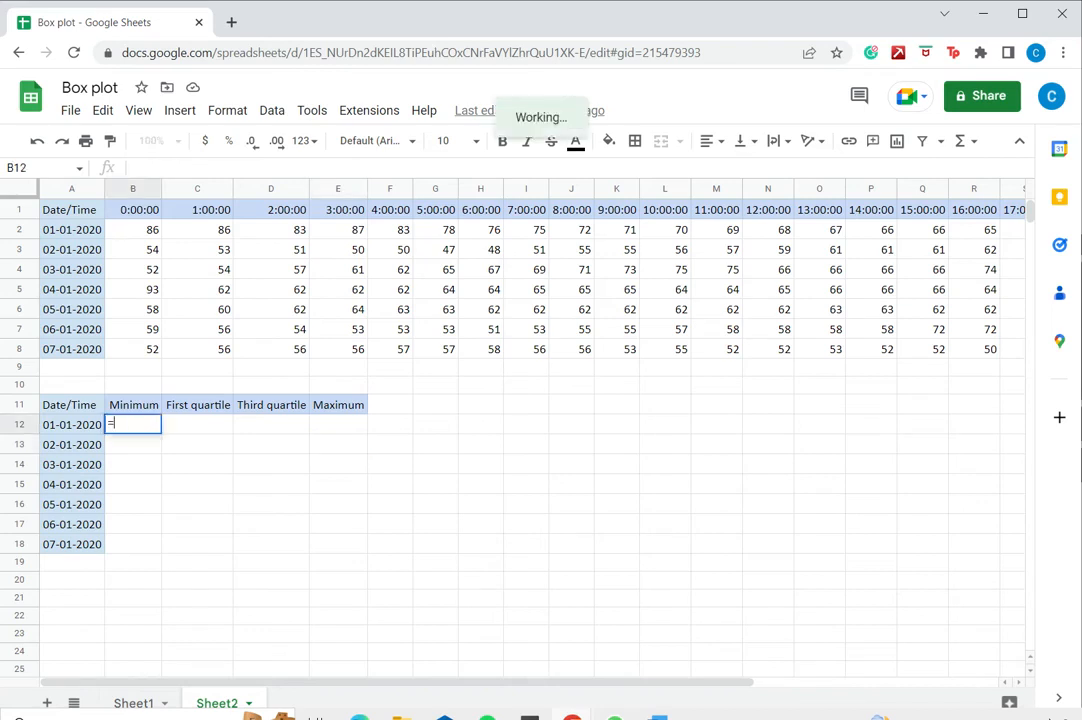
{"action": "type", "text": "min"}
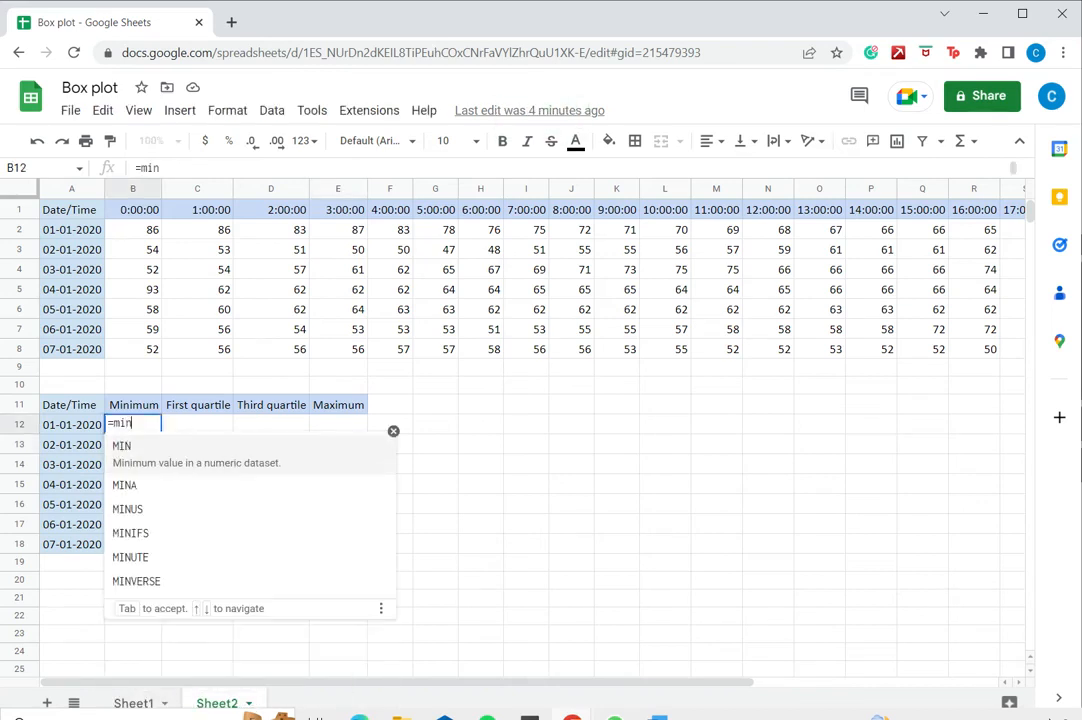
{"action": "type", "text": "("}
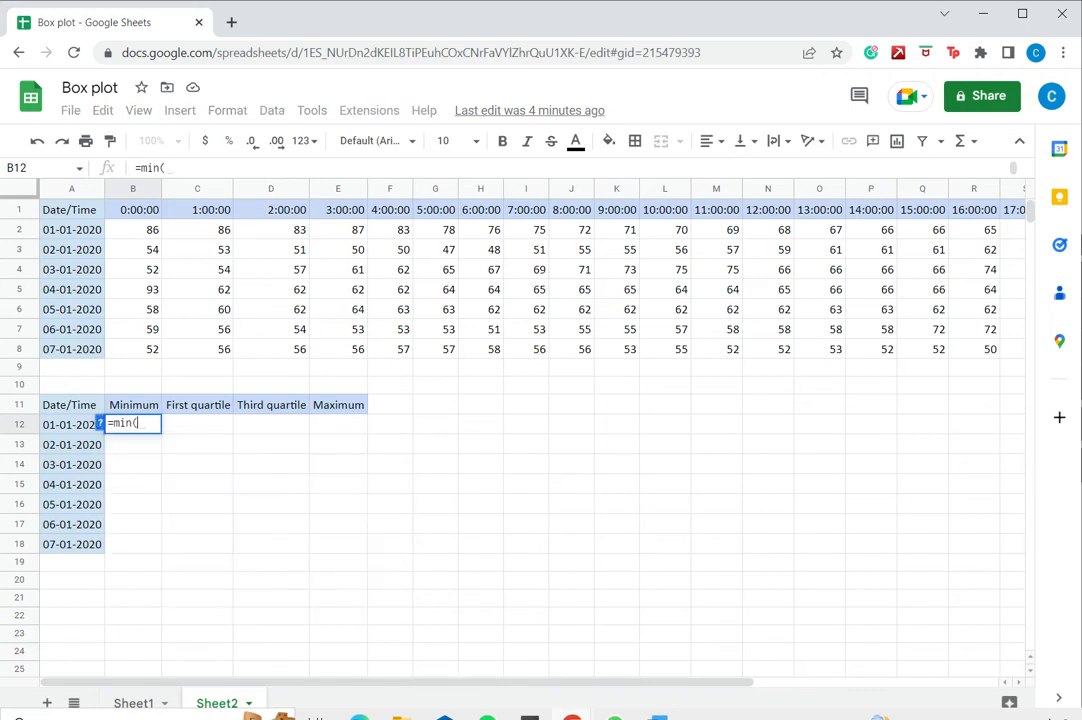
{"action": "left_click", "coordinate": [140, 230]}
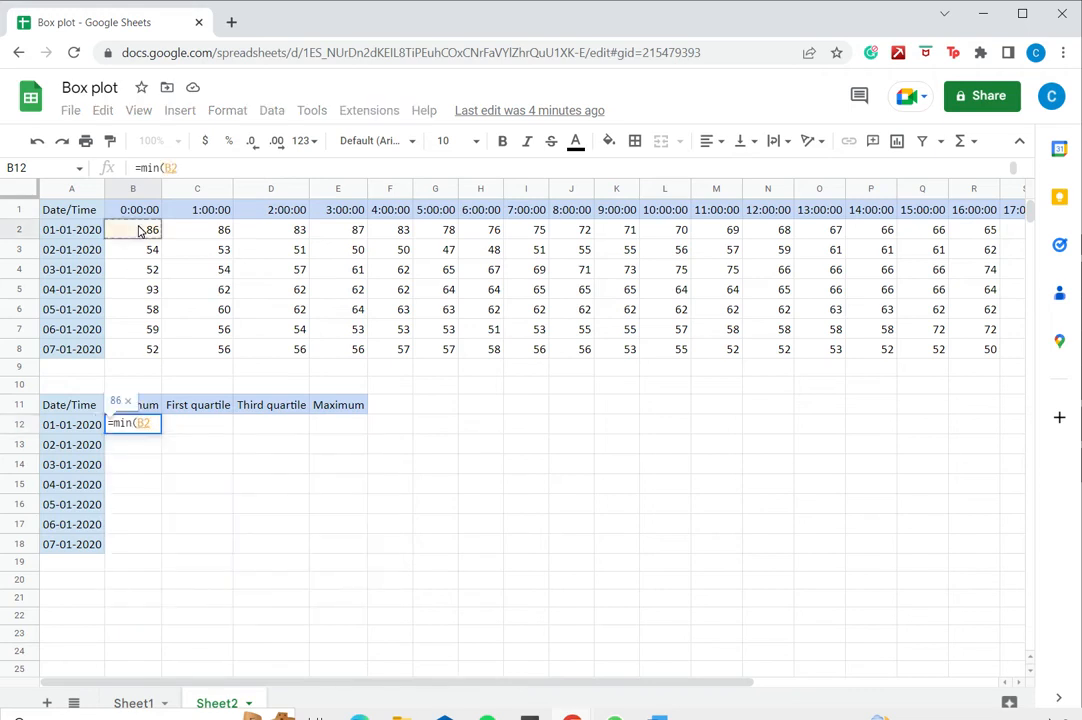
{"action": "key", "text": "shift+Right"}
{"action": "key", "text": "shift+Right"}
{"action": "key", "text": "shift+Right"}
{"action": "key", "text": "shift+Right"}
{"action": "key", "text": "shift+Right"}
{"action": "key", "text": "shift+Right"}
{"action": "key", "text": "shift+Right"}
{"action": "key", "text": "shift+Right"}
{"action": "key", "text": "shift+Right"}
{"action": "key", "text": "shift+Right"}
{"action": "key", "text": "shift+Right"}
{"action": "key", "text": "shift+Right"}
{"action": "key", "text": "shift+Right"}
{"action": "key", "text": "shift+Right"}
{"action": "key", "text": "shift+Right"}
{"action": "key", "text": "shift+Right"}
{"action": "key", "text": "shift+Right"}
{"action": "key", "text": "shift+Right"}
{"action": "key", "text": "shift+Right"}
{"action": "key", "text": "shift+Right"}
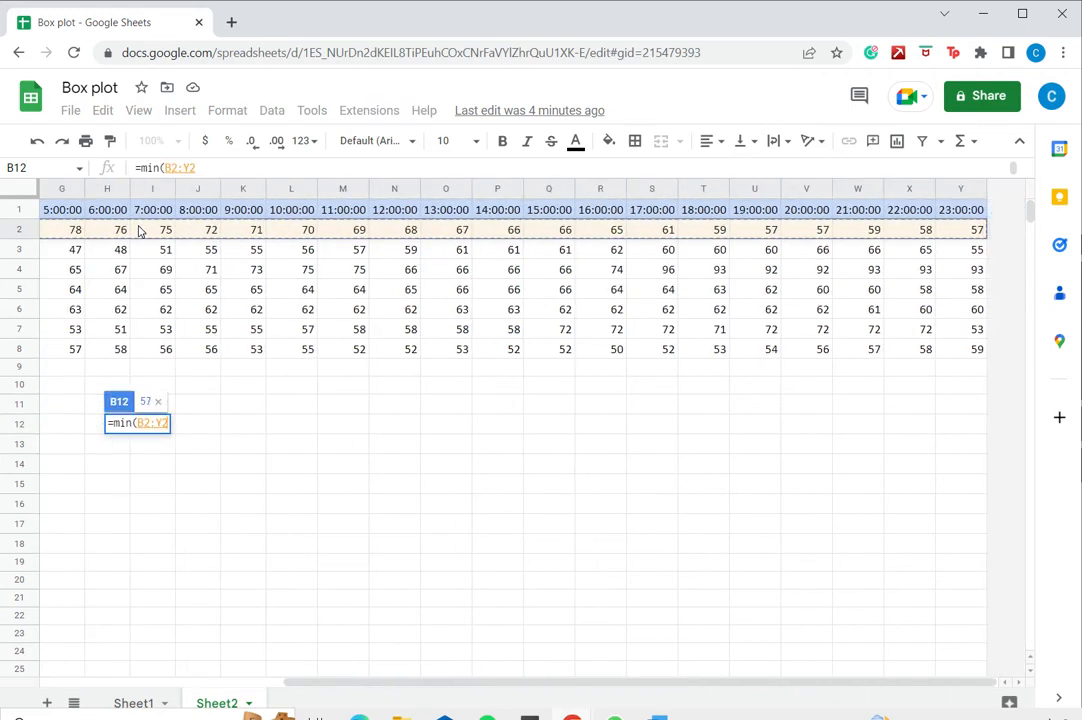
{"action": "type", "text": ")"}
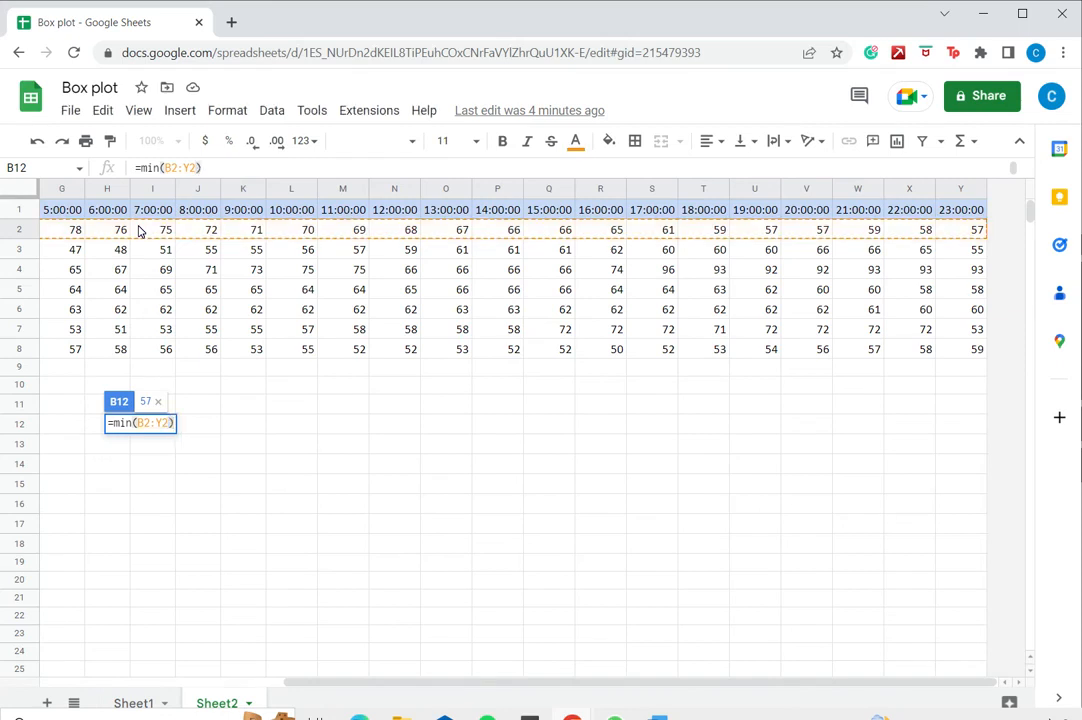
{"action": "key", "text": "Return"}
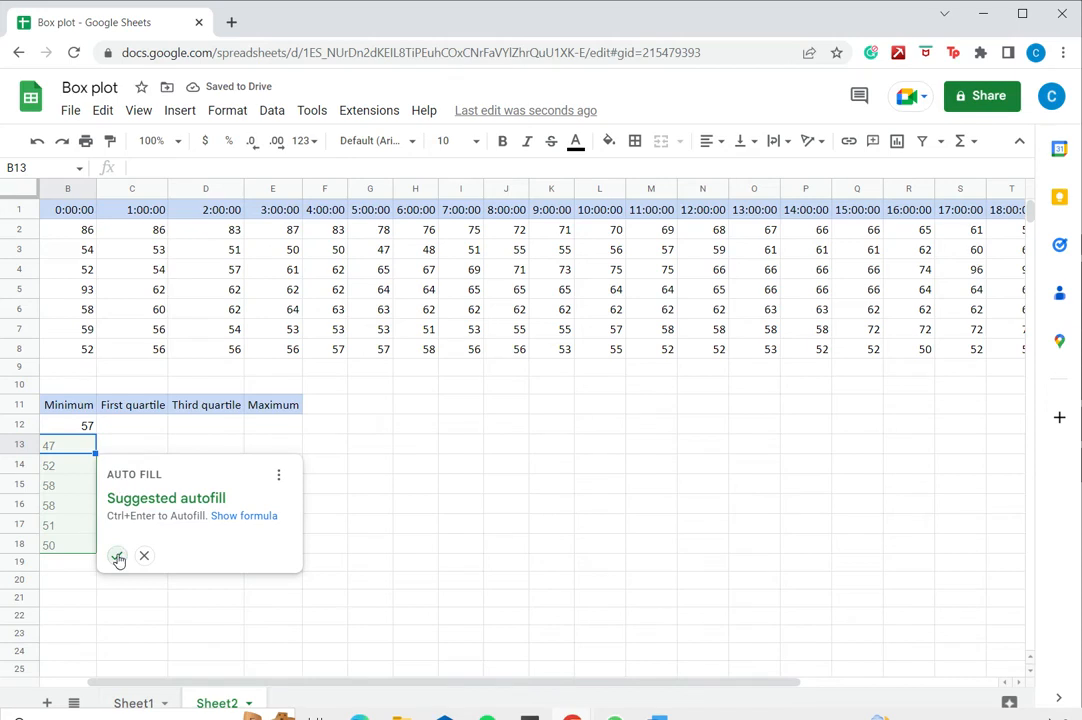
Accept the suggested autofill to extend the minimum formula through B13:B18, and review the filled cells
{"action": "left_click", "coordinate": [117, 556]}
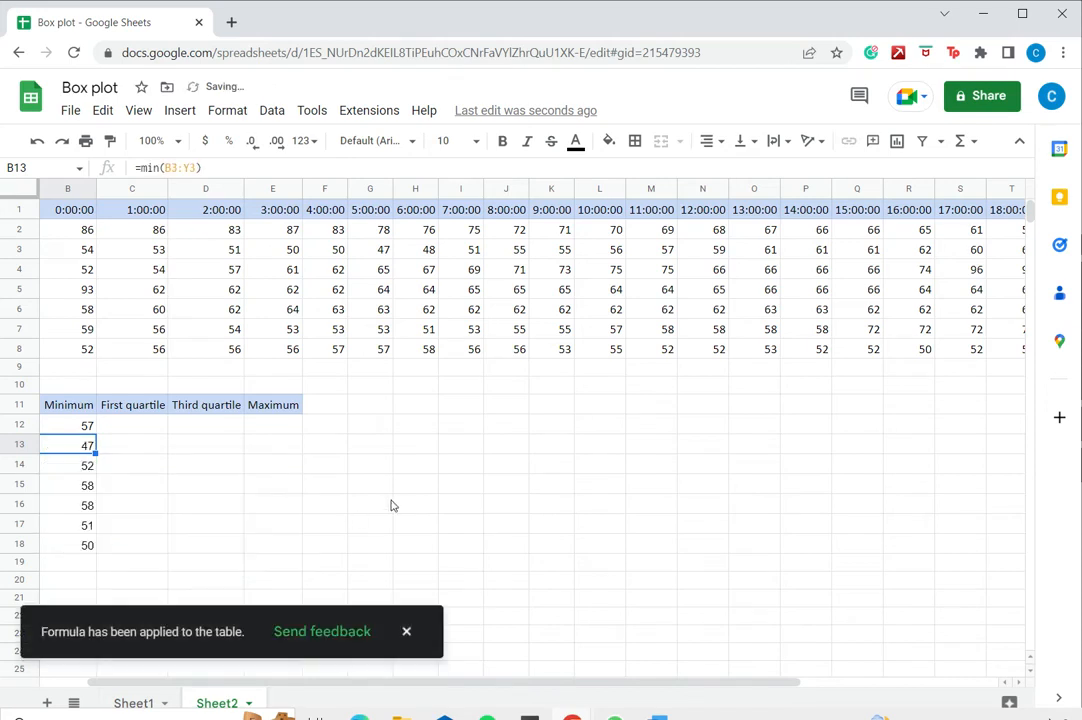
{"action": "left_click_drag", "start_coordinate": [738, 685], "coordinate": [685, 683]}
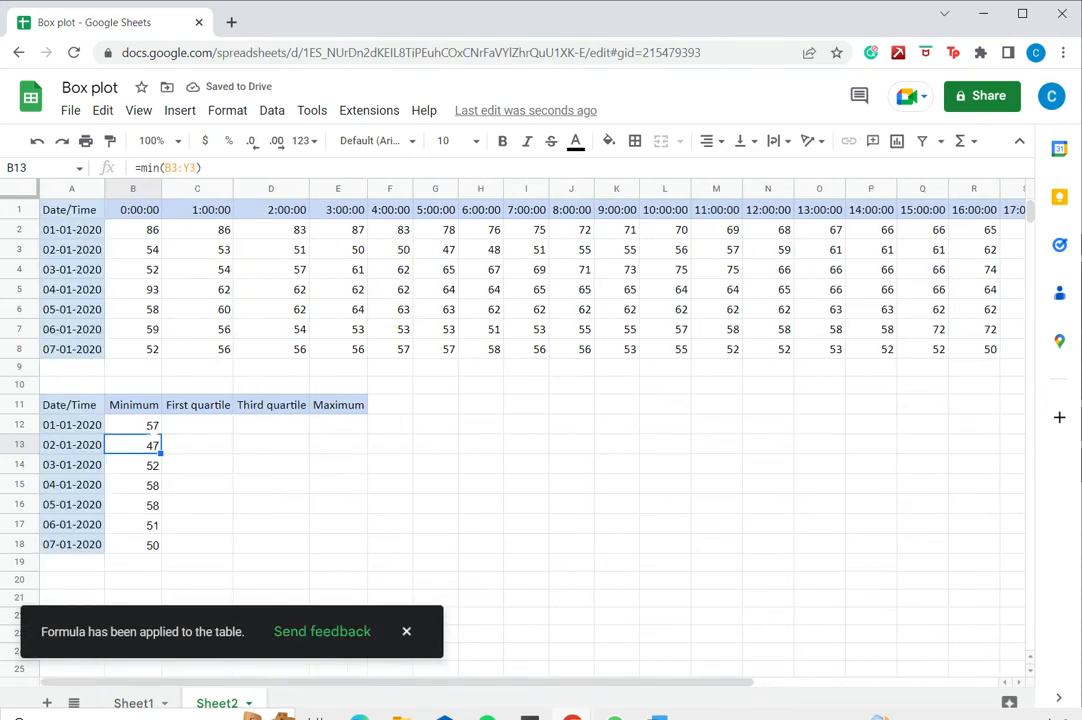
{"action": "key", "text": "Down"}
{"action": "key", "text": "Down"}
{"action": "key", "text": "Down"}
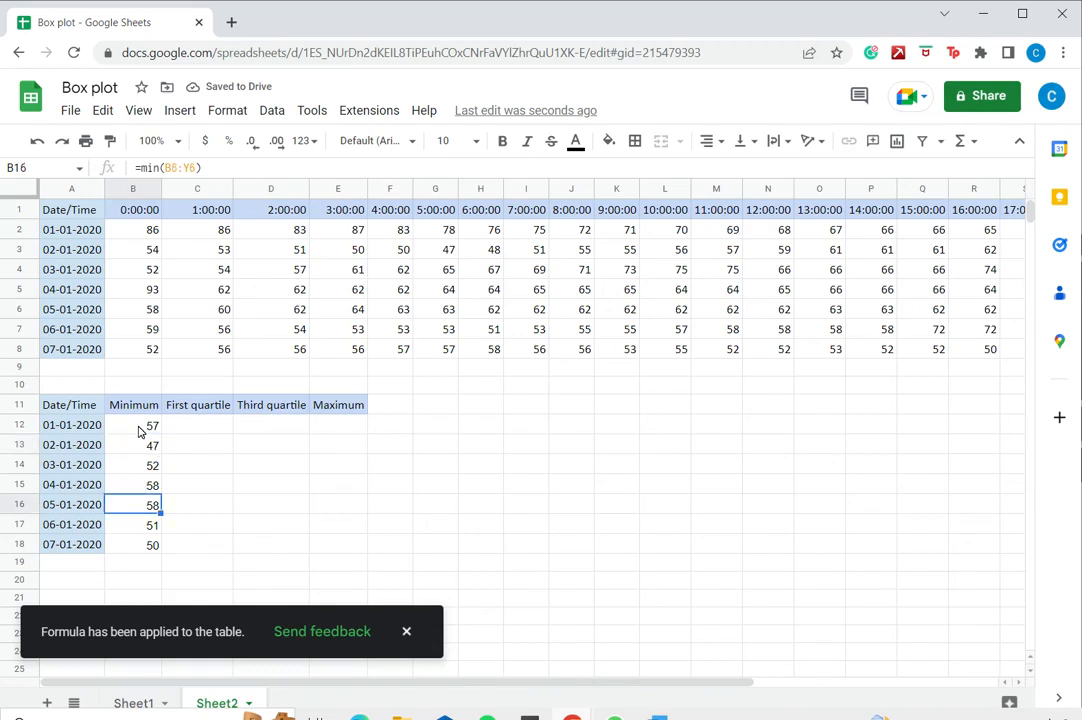
{"action": "left_click", "coordinate": [140, 430]}
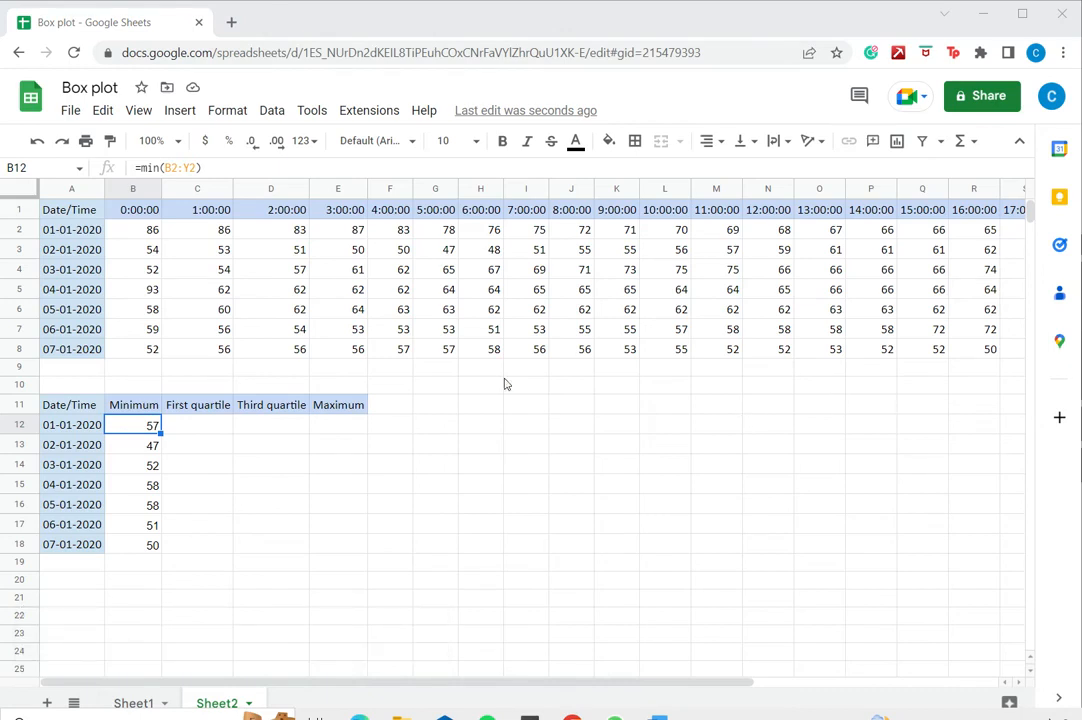
Examine the autocomplete and formula suggestion settings without changing them
{"action": "left_click", "coordinate": [313, 112]}
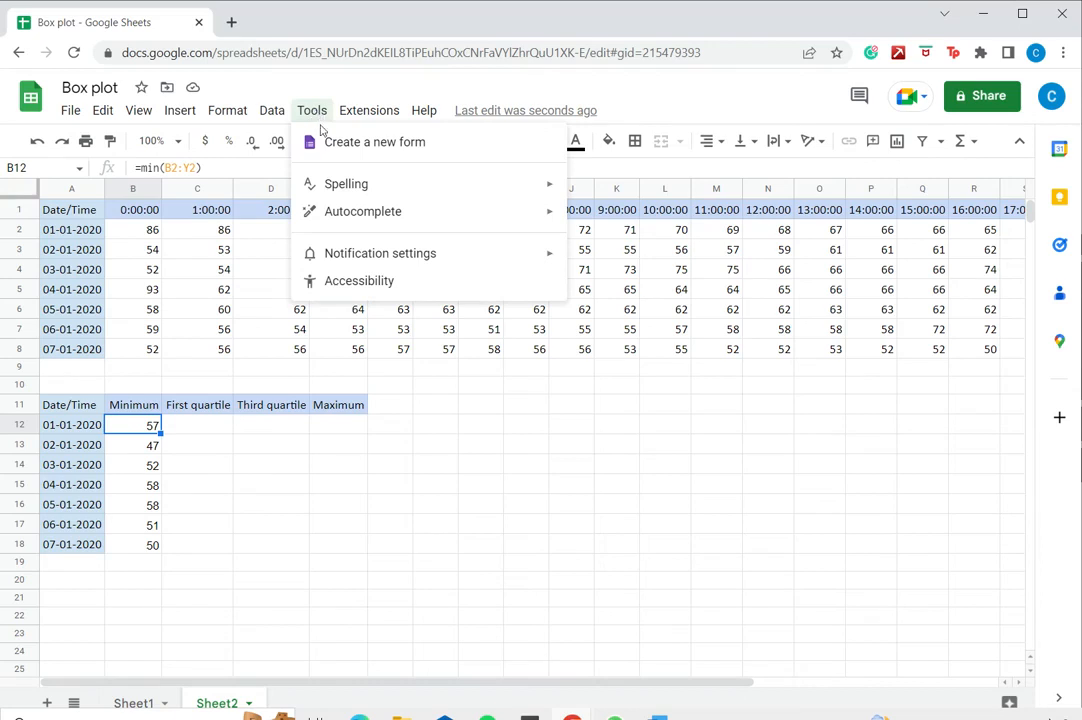
{"action": "mouse_move", "coordinate": [373, 215]}
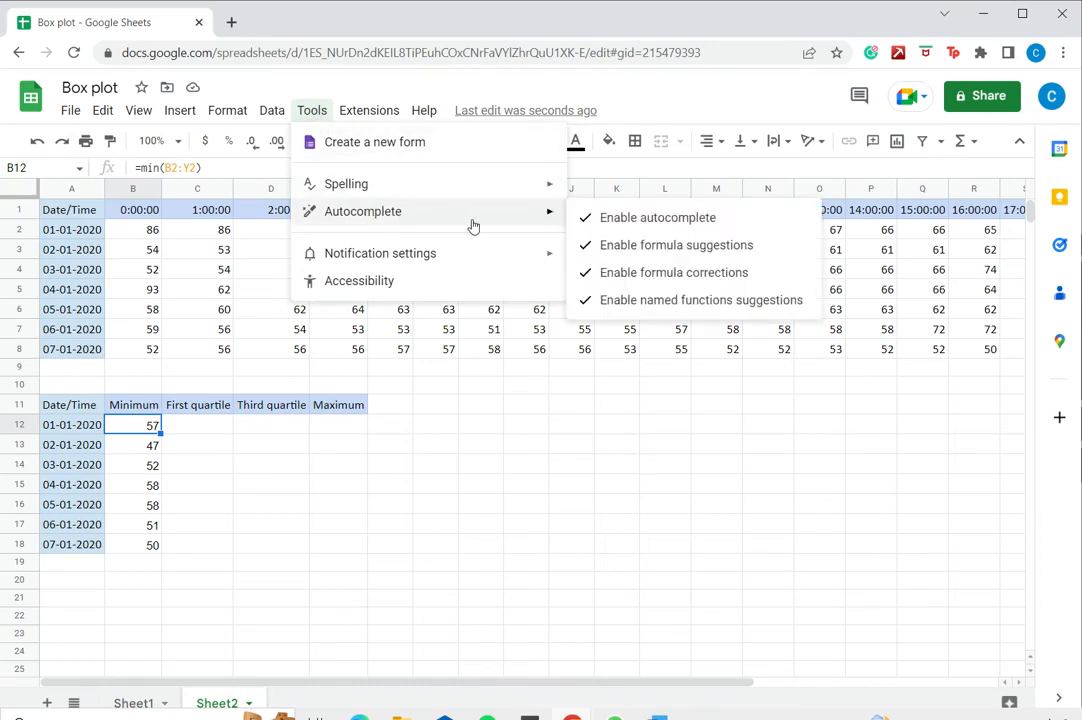
{"action": "left_click", "coordinate": [340, 432]}
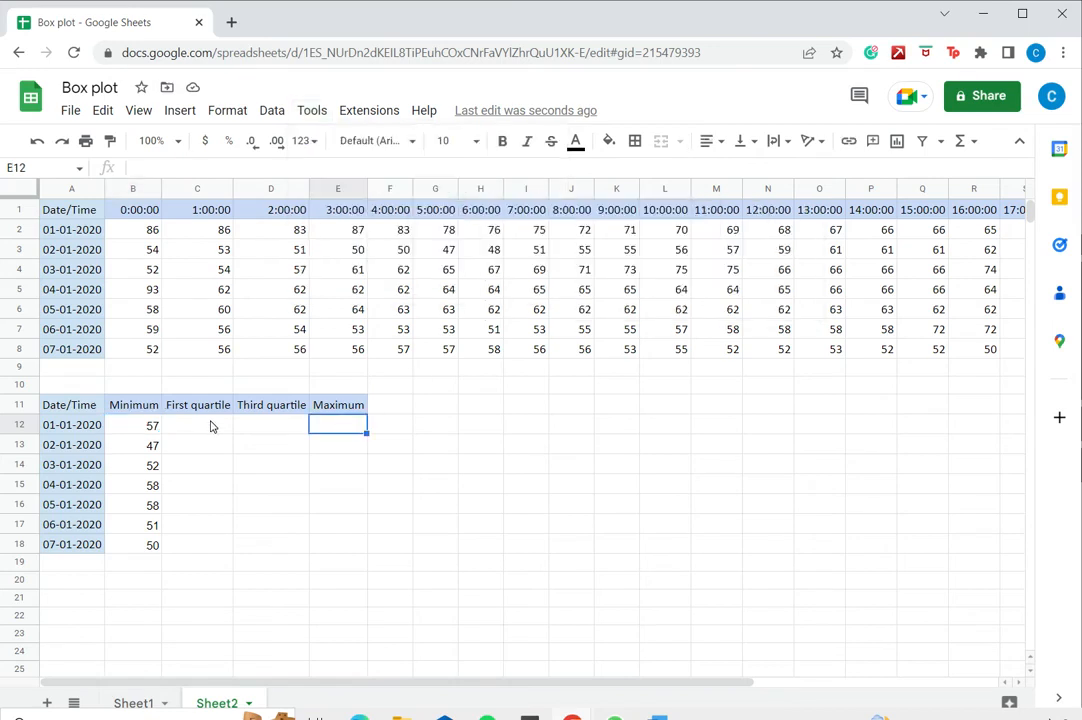
Enter =quartile(B2:Y2,1) in C12 and accept the suggested autofill for the remaining First quartile cells through C18
{"action": "left_click", "coordinate": [210, 425]}
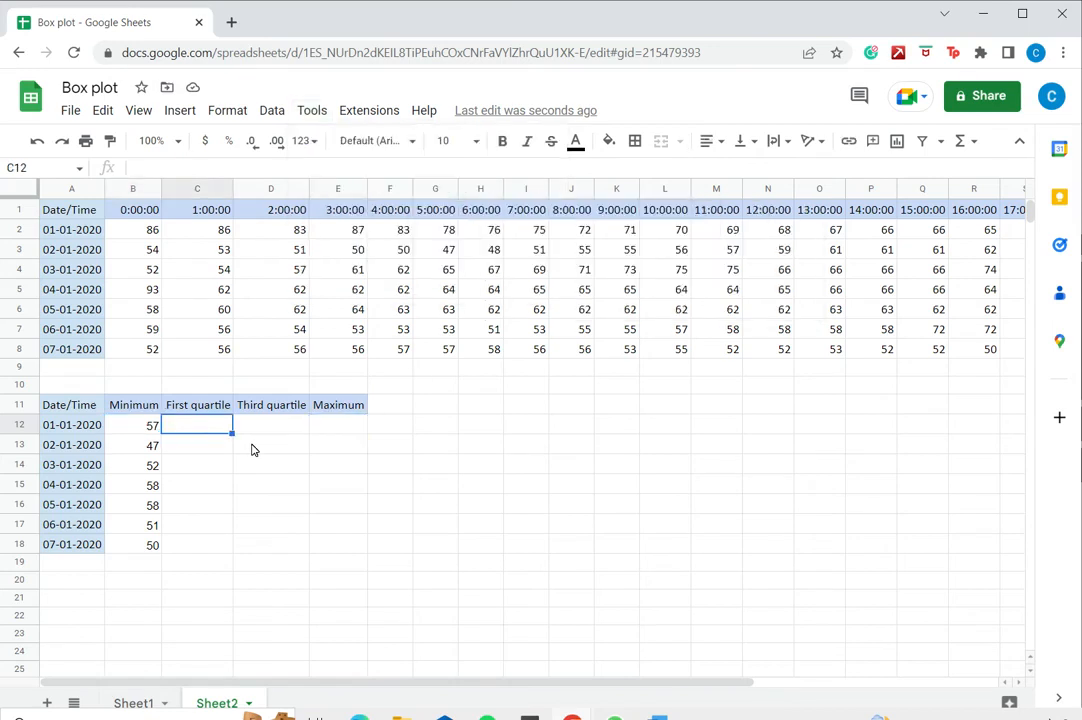
{"action": "type", "text": "=qua"}
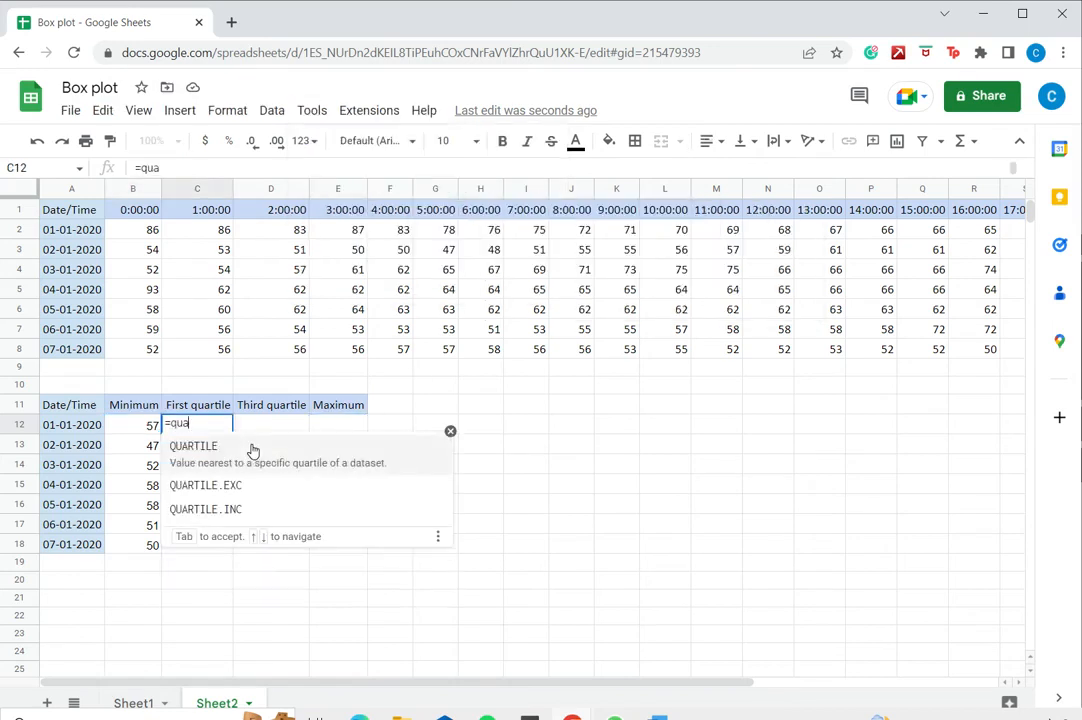
{"action": "type", "text": "rtile("}
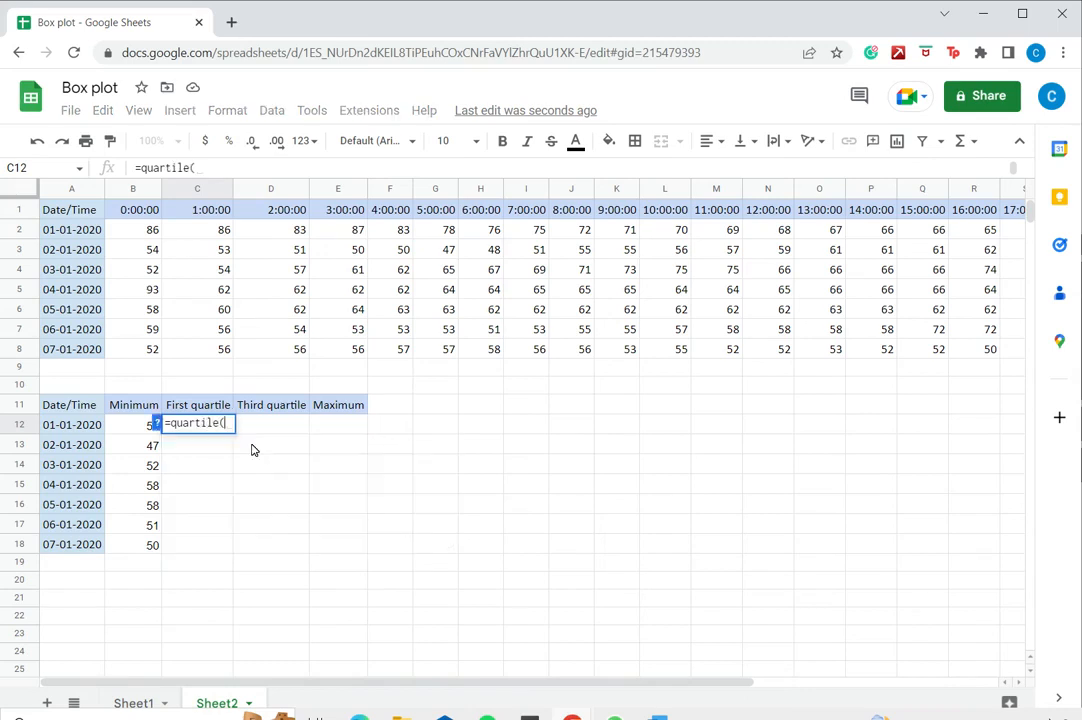
{"action": "left_click", "coordinate": [137, 233]}
{"action": "key", "text": "shift+Right"}
{"action": "key", "text": "shift+Right"}
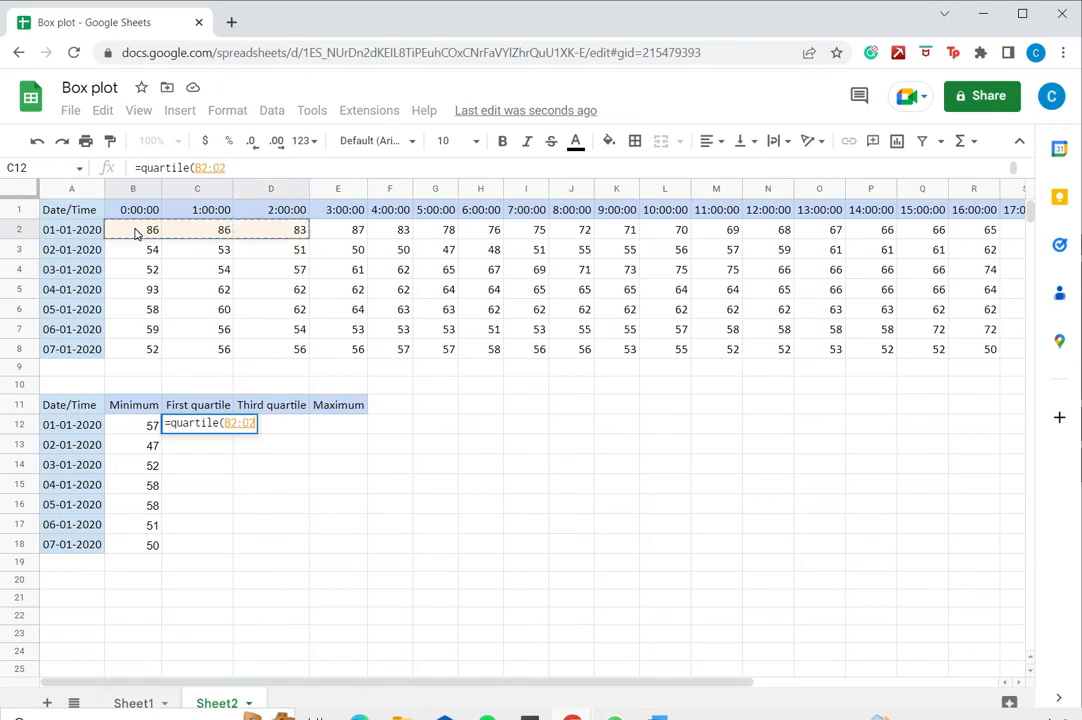
{"action": "key", "text": "ctrl+shift+Right"}
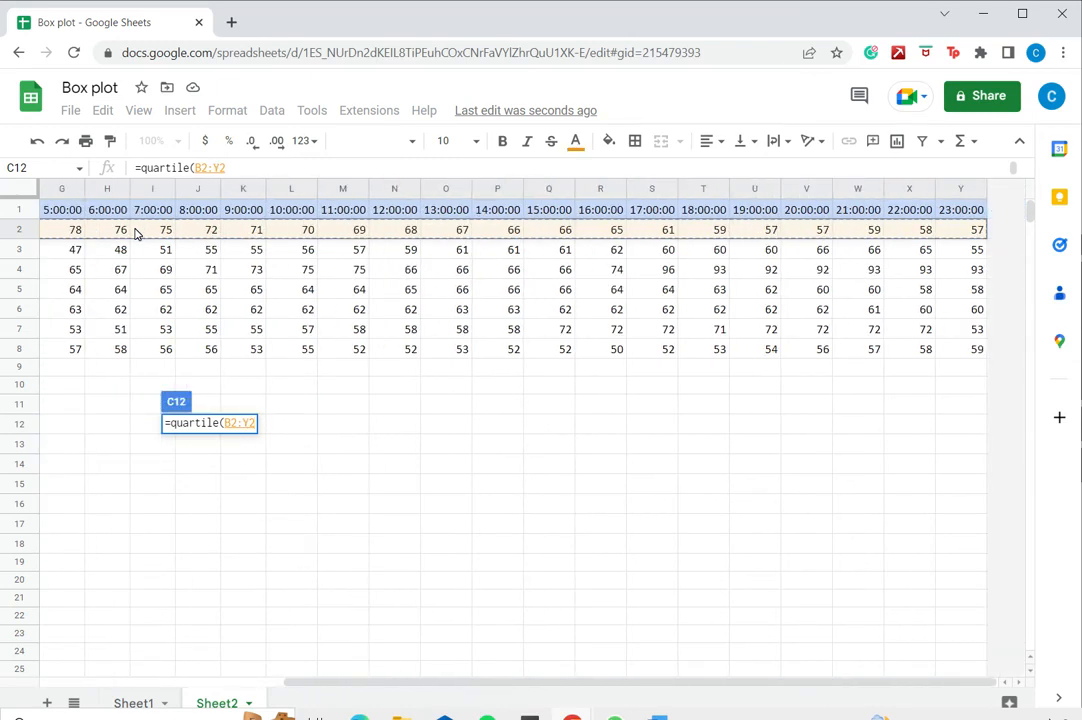
{"action": "type", "text": ",1)"}
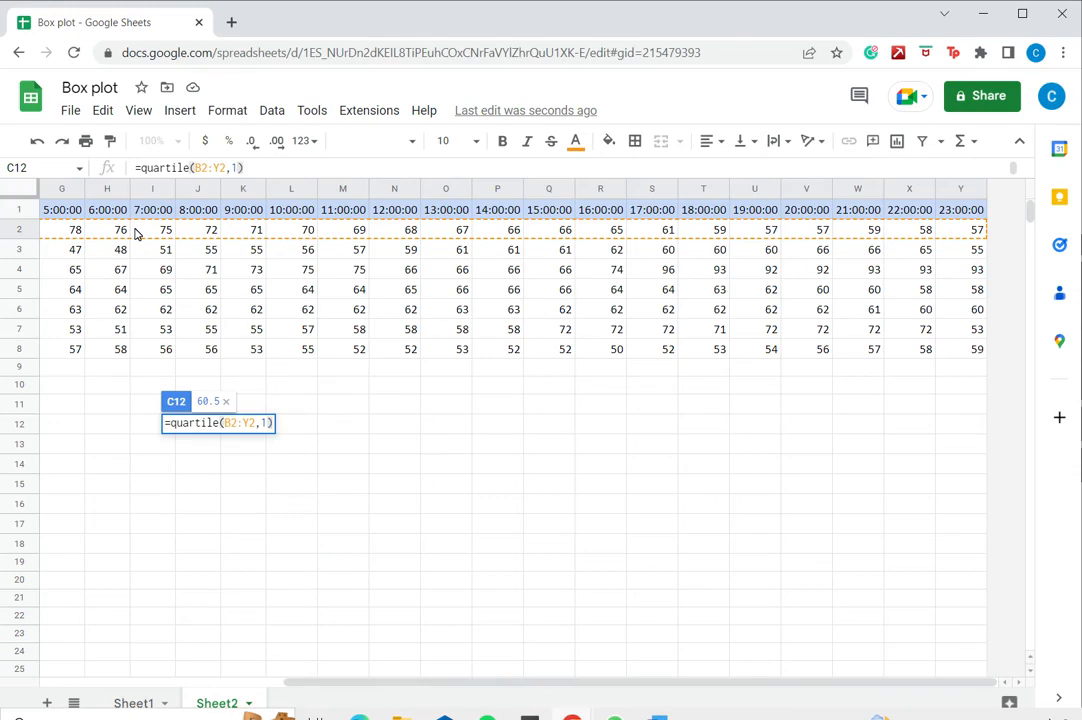
{"action": "key", "text": "Return"}
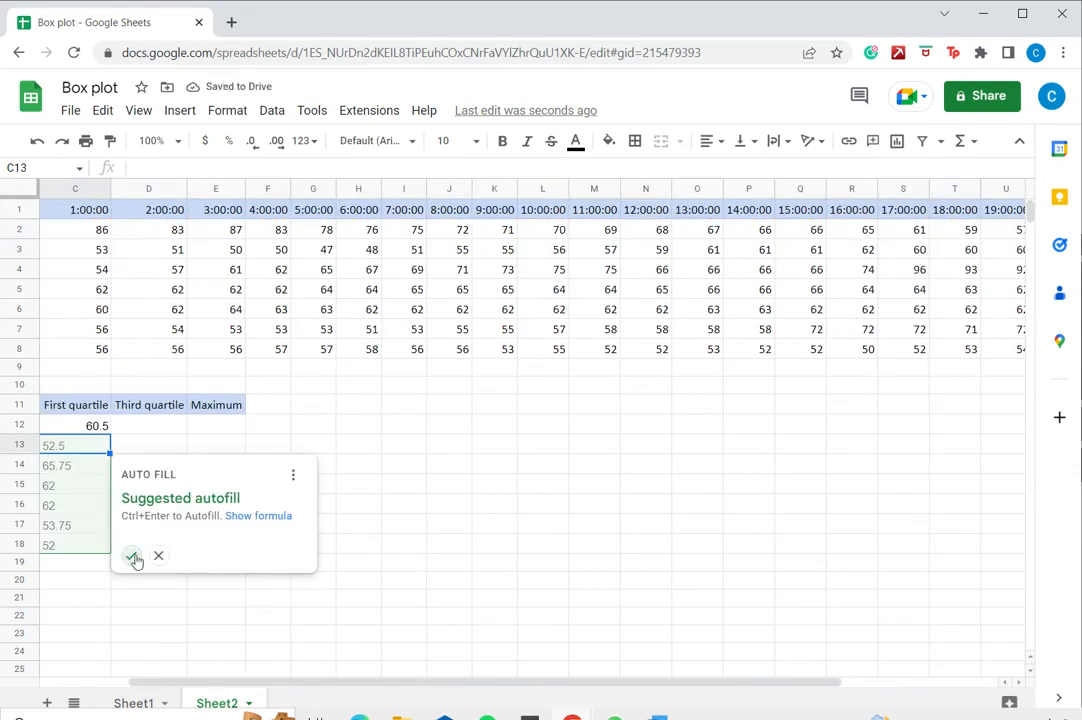
{"action": "left_click", "coordinate": [129, 555]}
{"action": "scroll", "coordinate": [852, 407], "scroll_direction": "left", "scroll_amount": 2}
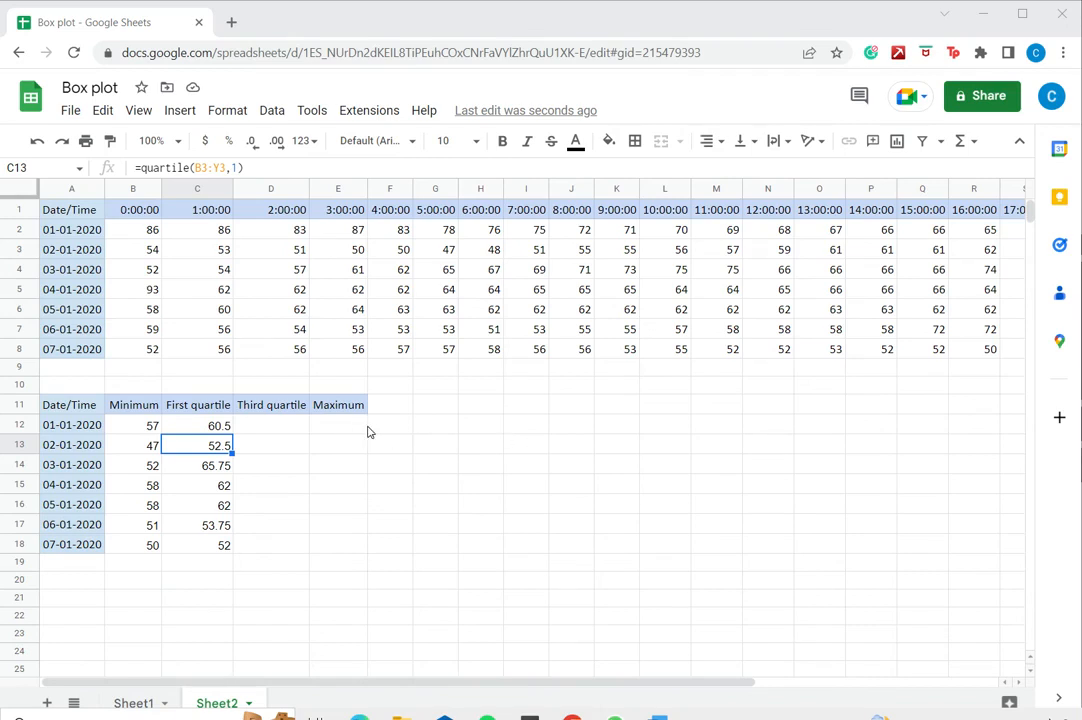
Enter =quartile(B2:Y2,3) in D12 and accept the suggested autofill for the remaining Third quartile cells through D18
{"action": "left_click", "coordinate": [267, 431]}
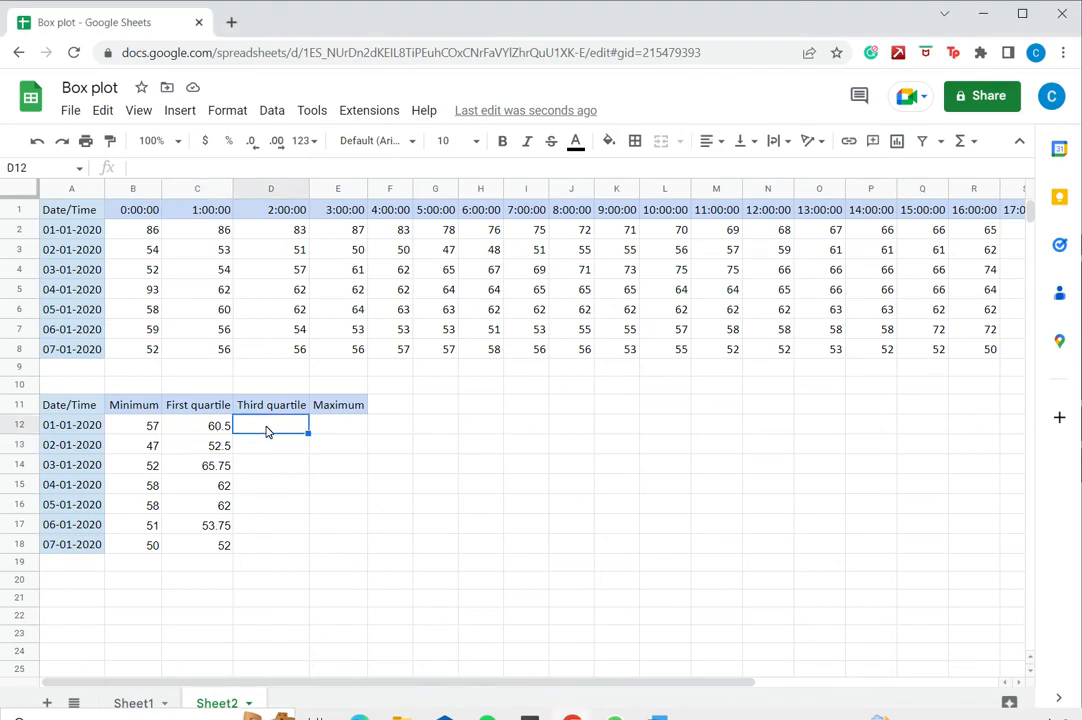
{"action": "type", "text": "=q"}
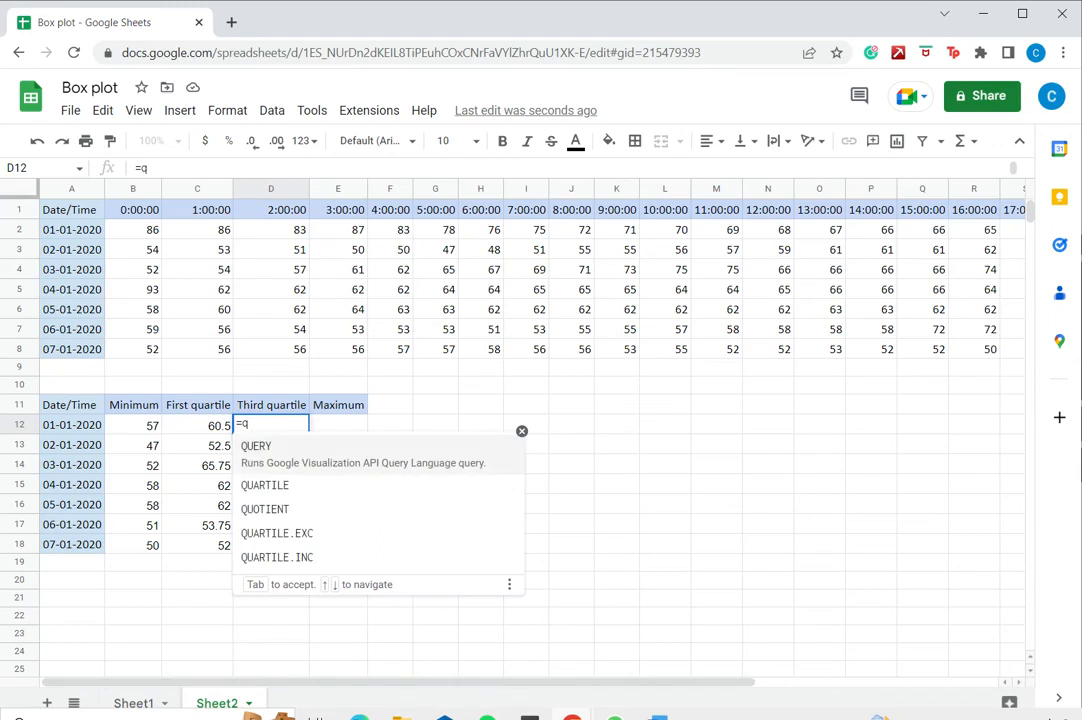
{"action": "type", "text": "uartile("}
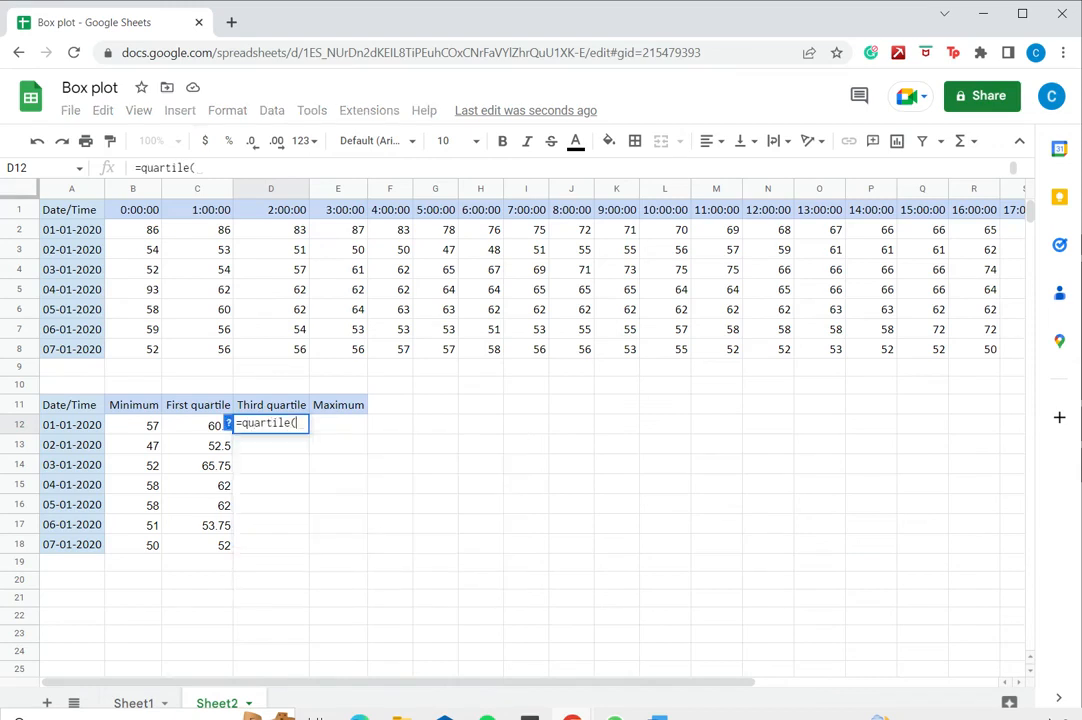
{"action": "left_click", "coordinate": [150, 233]}
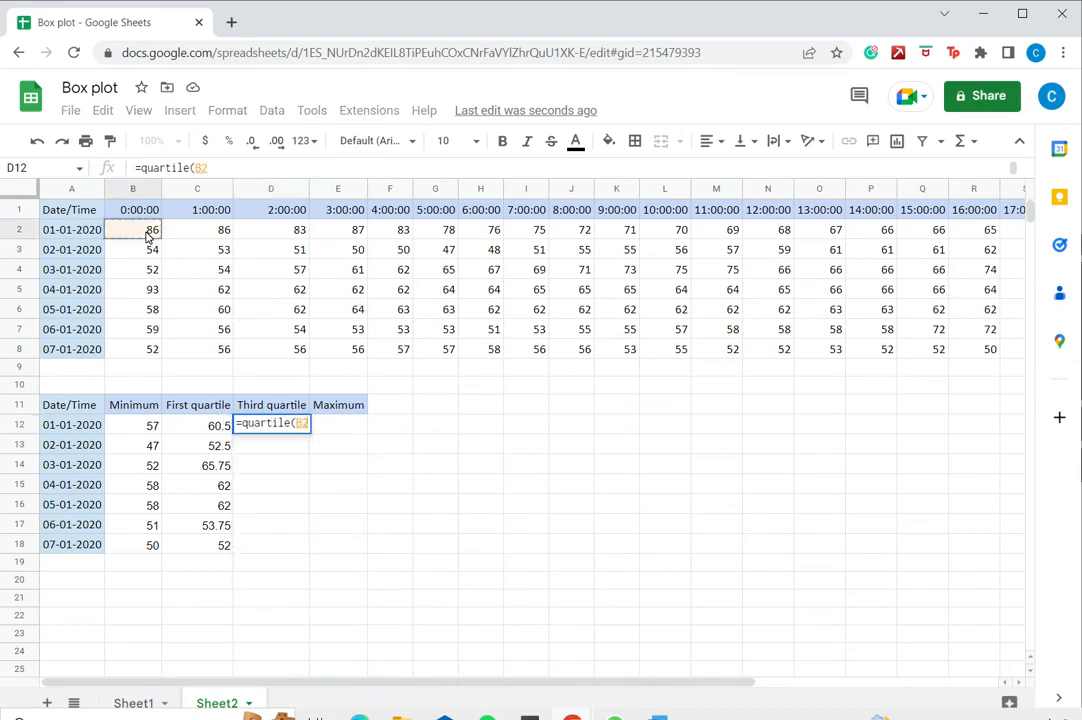
{"action": "key", "text": "shift+Right"}
{"action": "key", "text": "shift+Right"}
{"action": "key", "text": "shift+Right"}
{"action": "key", "text": "shift+Right"}
{"action": "key", "text": "shift+Right"}
{"action": "key", "text": "shift+Right"}
{"action": "key", "text": "shift+Right"}
{"action": "key", "text": "shift+Right"}
{"action": "key", "text": "shift+Right"}
{"action": "key", "text": "shift+Right"}
{"action": "key", "text": "shift+Right"}
{"action": "key", "text": "shift+Right"}
{"action": "key", "text": "shift+Right"}
{"action": "key", "text": "shift+Right"}
{"action": "key", "text": "shift+Right"}
{"action": "key", "text": "shift+Right"}
{"action": "key", "text": "shift+Right"}
{"action": "key", "text": "shift+Right"}
{"action": "key", "text": "shift+Right"}
{"action": "key", "text": "shift+Right"}
{"action": "key", "text": "shift+Right"}
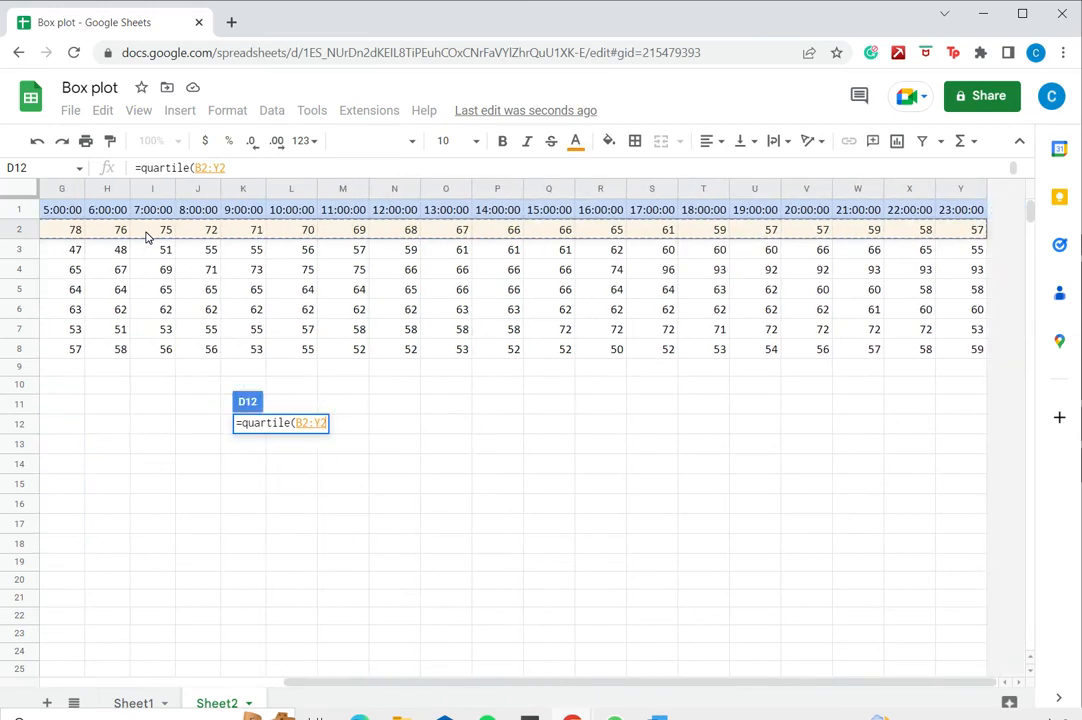
{"action": "type", "text": ",3"}
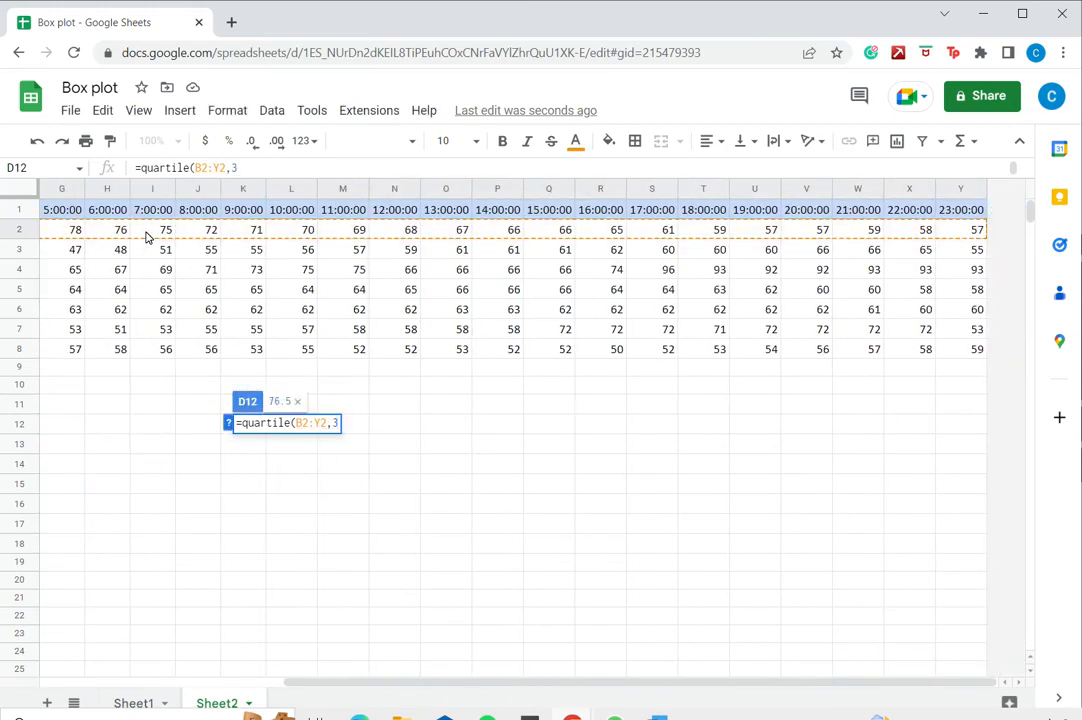
{"action": "key", "text": "Return"}
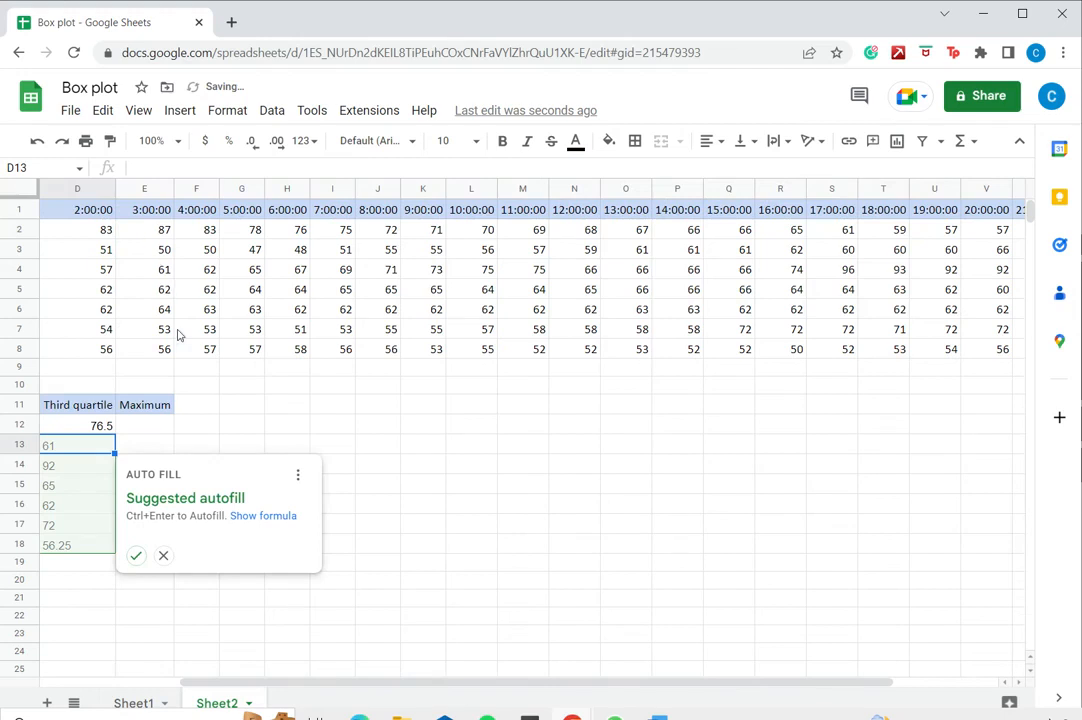
{"action": "left_click", "coordinate": [137, 557]}
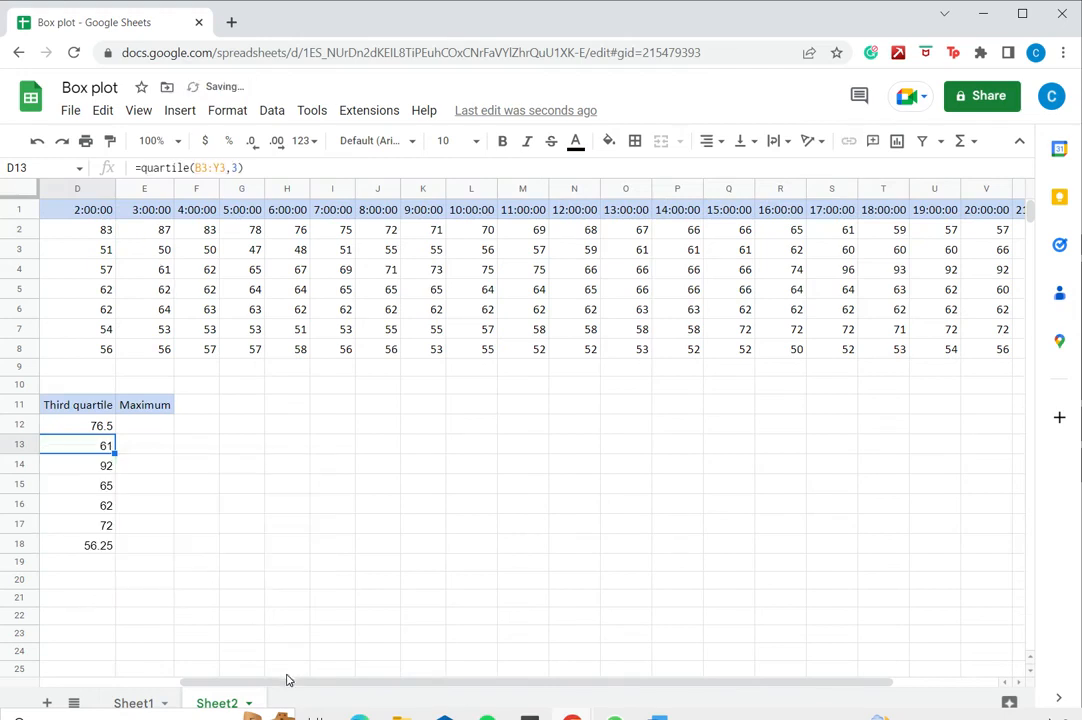
{"action": "left_click_drag", "start_coordinate": [287, 685], "coordinate": [147, 685]}
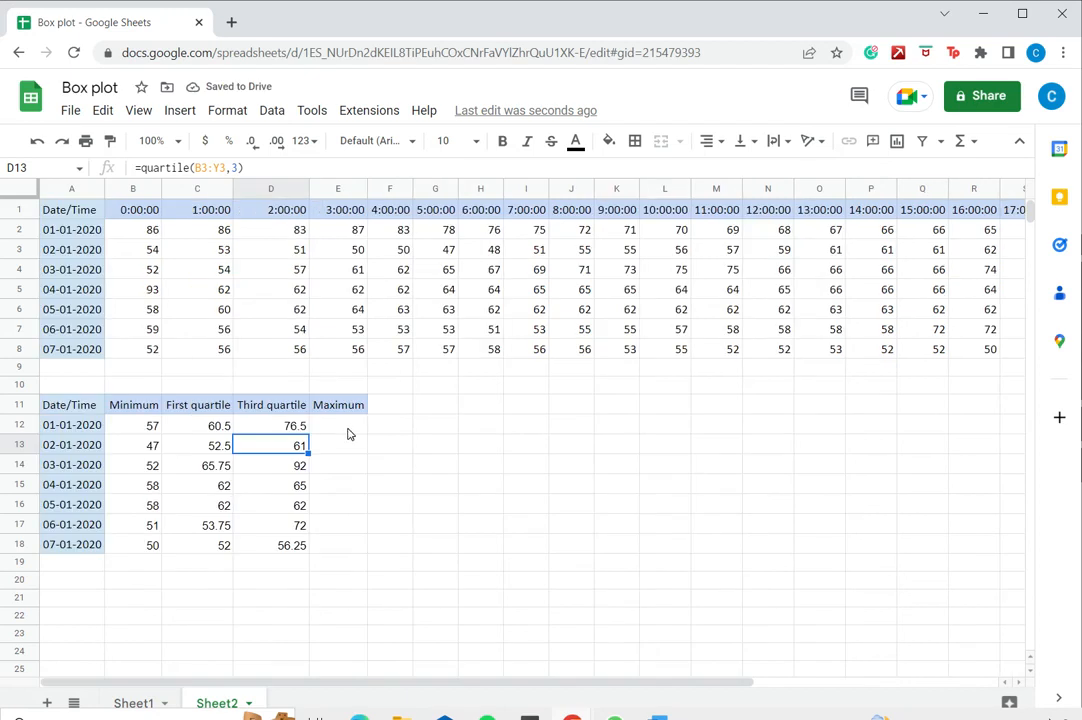
Enter =max(B2:Y2) in E12 to compute the maximum for 01-01-2020
{"action": "left_click", "coordinate": [350, 425]}
{"action": "type", "text": "=max"}
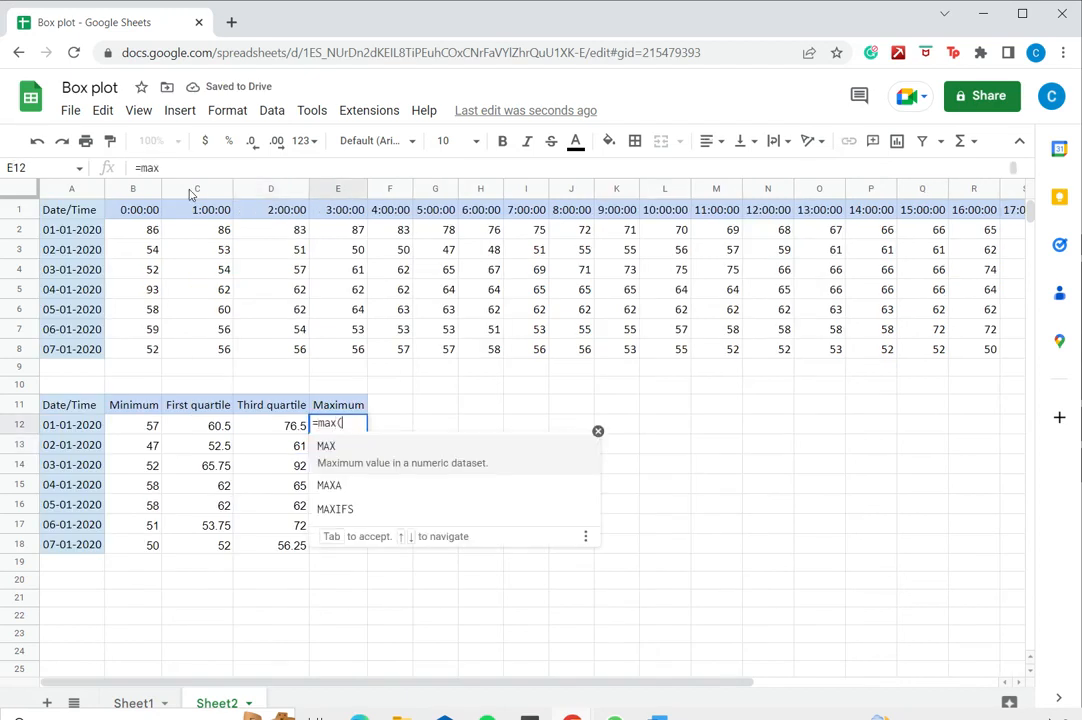
{"action": "type", "text": "("}
{"action": "left_click", "coordinate": [145, 232]}
{"action": "key", "text": "shift+Right"}
{"action": "key", "text": "shift+Right"}
{"action": "key", "text": "shift+Right"}
{"action": "key", "text": "shift+Right"}
{"action": "key", "text": "shift+Right"}
{"action": "key", "text": "shift+Right"}
{"action": "key", "text": "shift+Right"}
{"action": "key", "text": "shift+Right"}
{"action": "key", "text": "shift+Right"}
{"action": "key", "text": "shift+Right"}
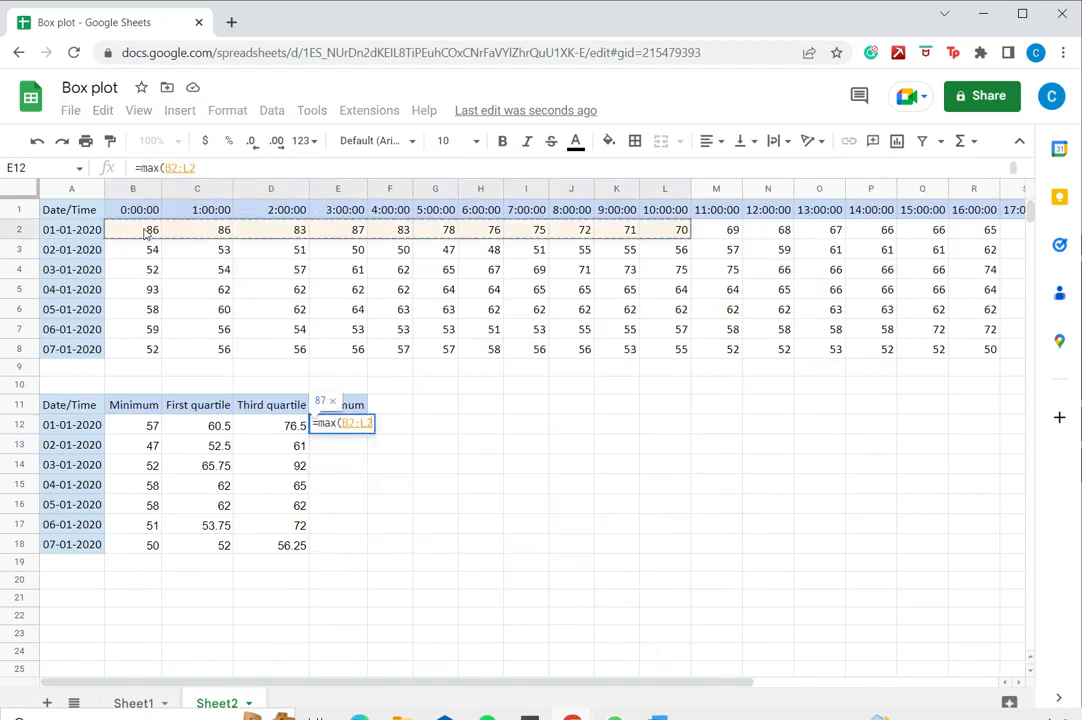
{"action": "key", "text": "ctrl+shift+Right"}
{"action": "type", "text": ")"}
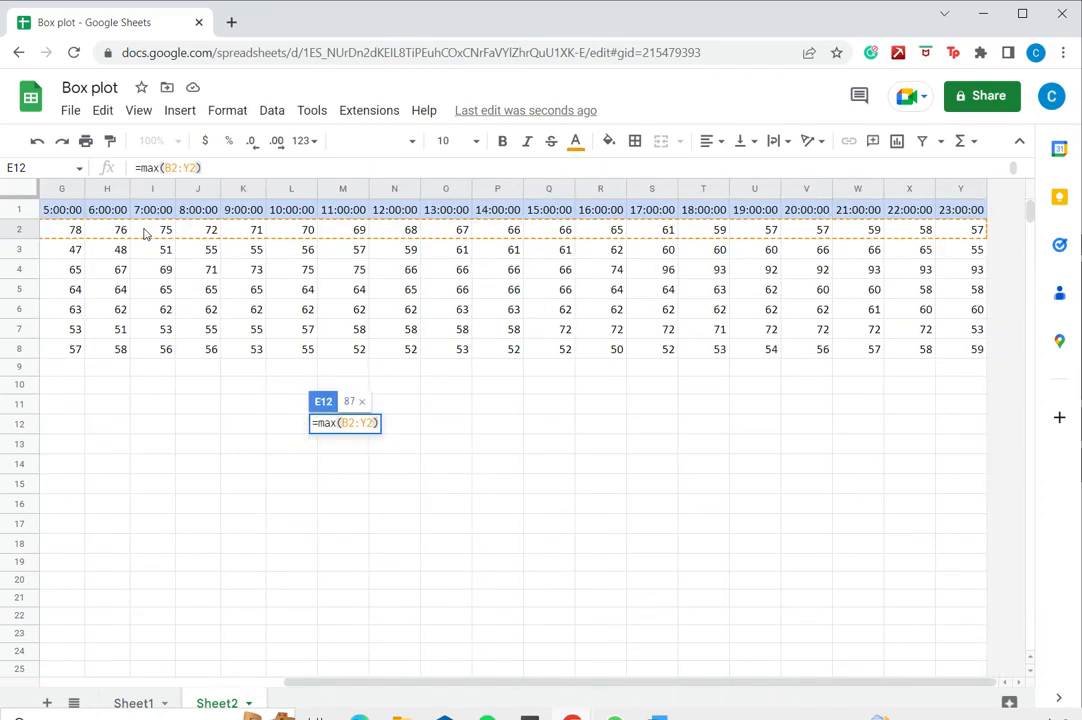
{"action": "key", "text": "Return"}
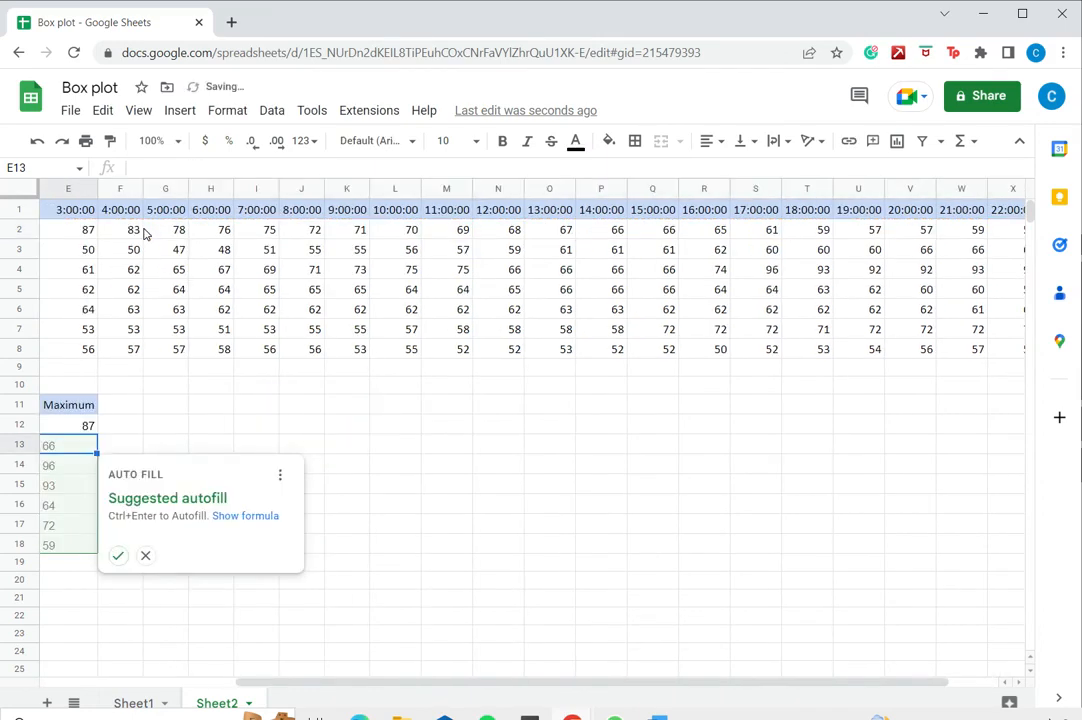
Accept the suggested autofill for the remaining Maximum cells E13:E18, dismiss the notification and return to the full summary table
{"action": "left_click", "coordinate": [117, 555]}
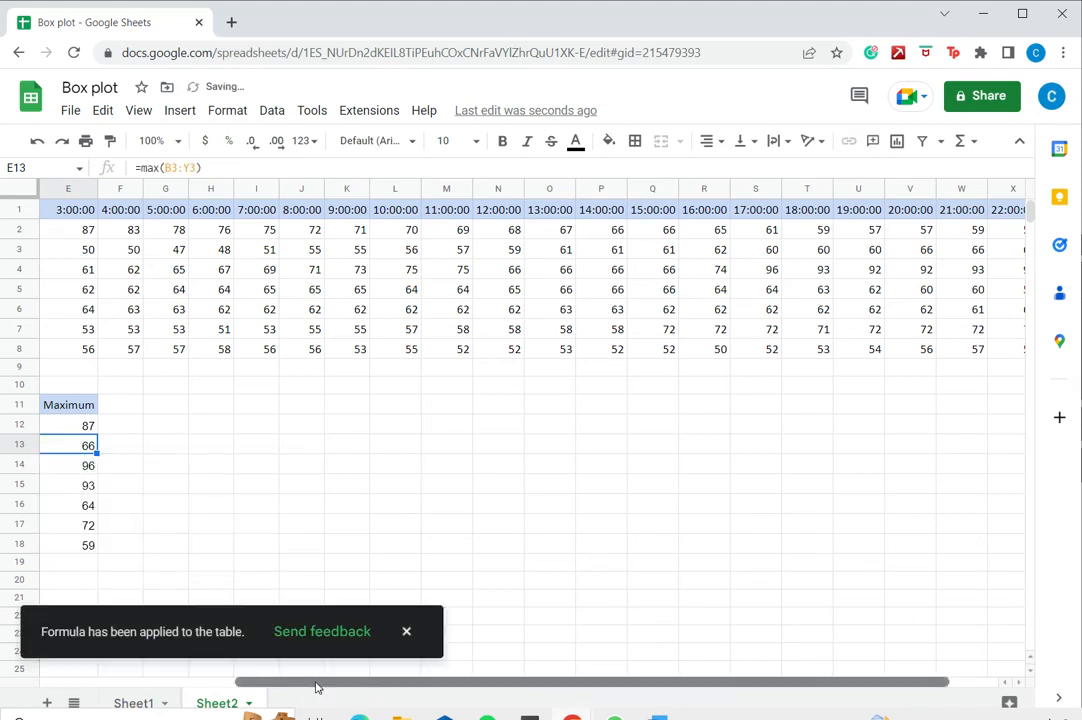
{"action": "left_click_drag", "start_coordinate": [316, 686], "coordinate": [120, 686]}
{"action": "key", "text": "Right"}
{"action": "key", "text": "Right"}
{"action": "key", "text": "Right"}
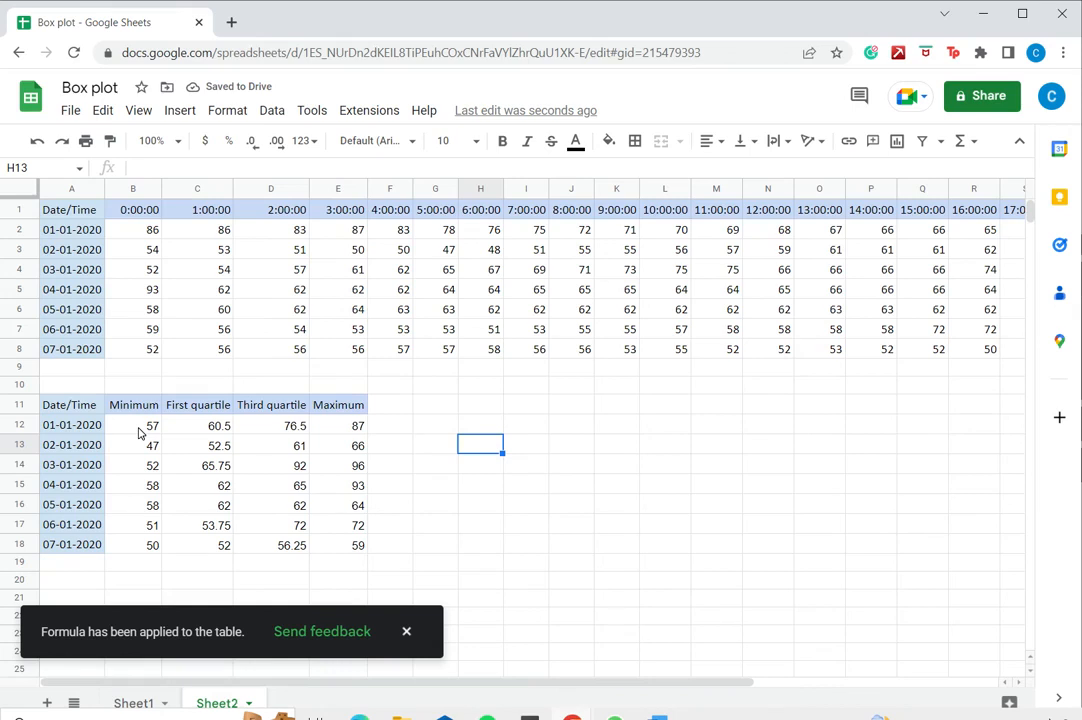
{"action": "left_click", "coordinate": [406, 633]}
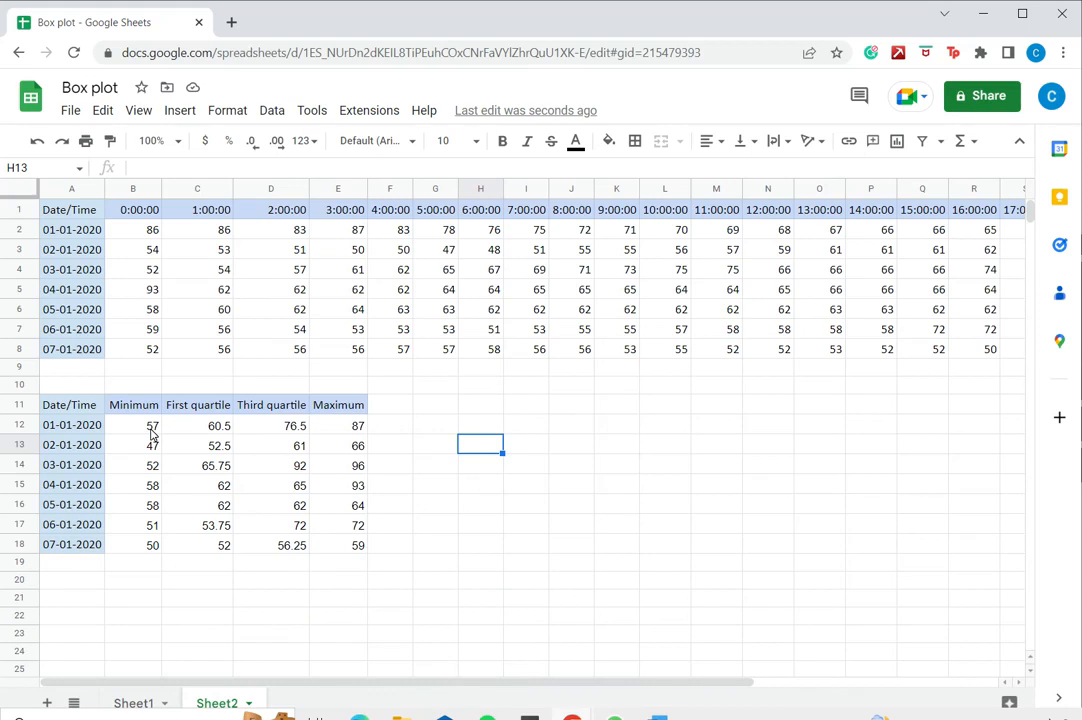
{"action": "left_click", "coordinate": [150, 428]}
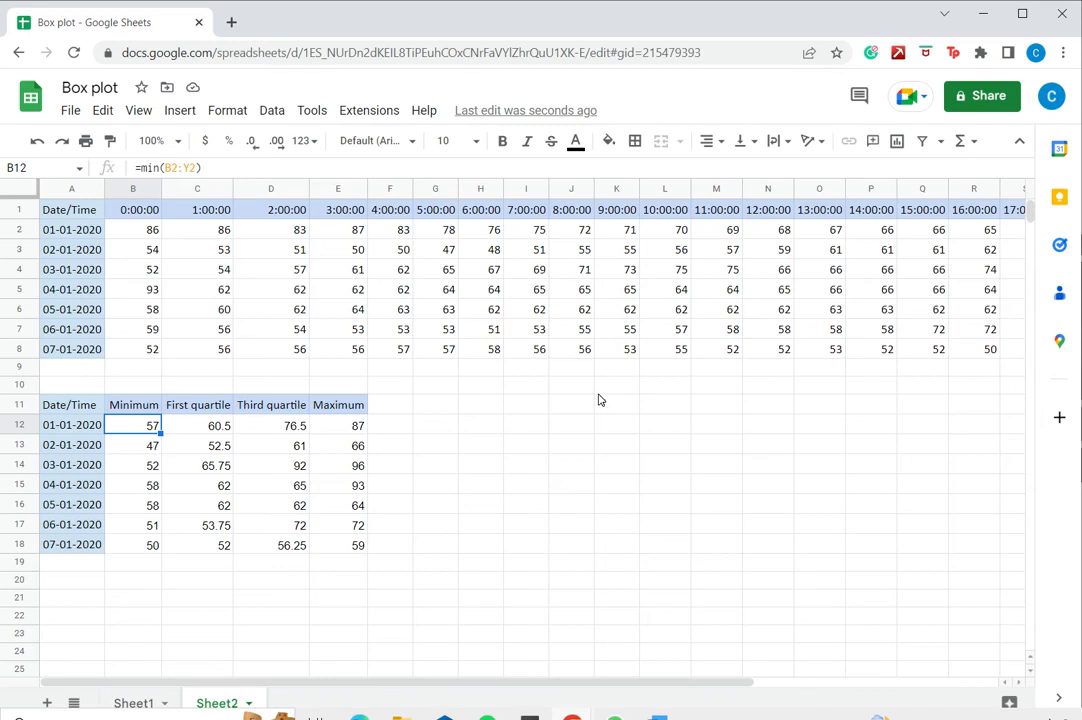
Insert a chart from empty cell H11, place it beside the summary table and change its type to Candlestick chart
{"action": "left_click", "coordinate": [479, 408]}
{"action": "left_click", "coordinate": [186, 112]}
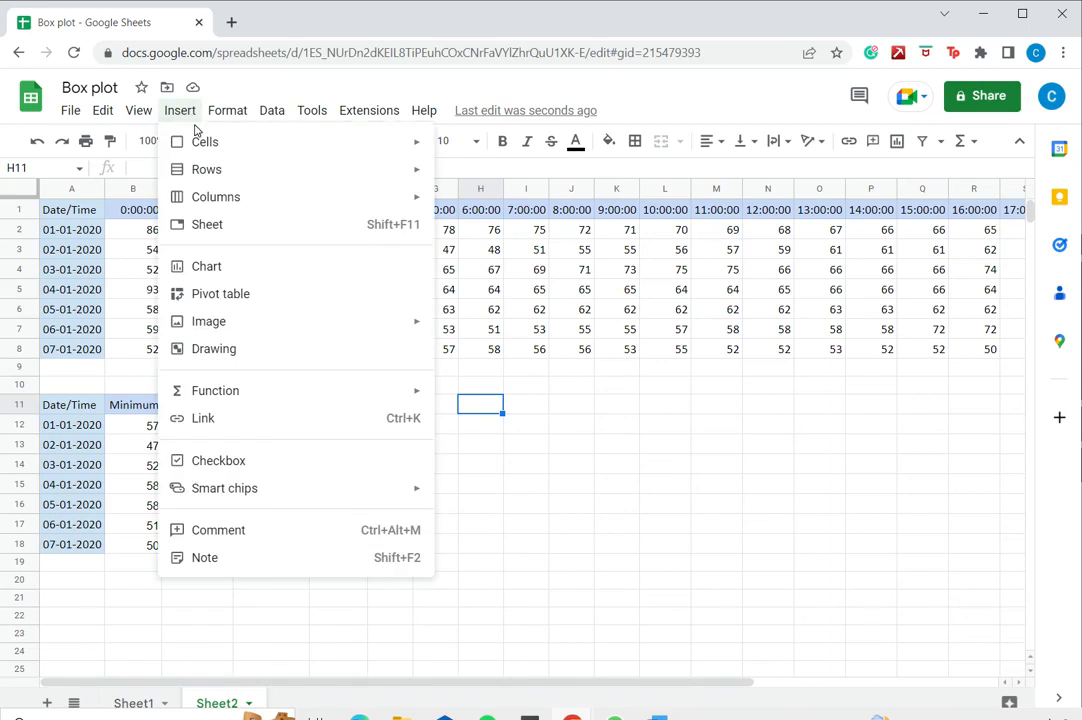
{"action": "left_click", "coordinate": [368, 276]}
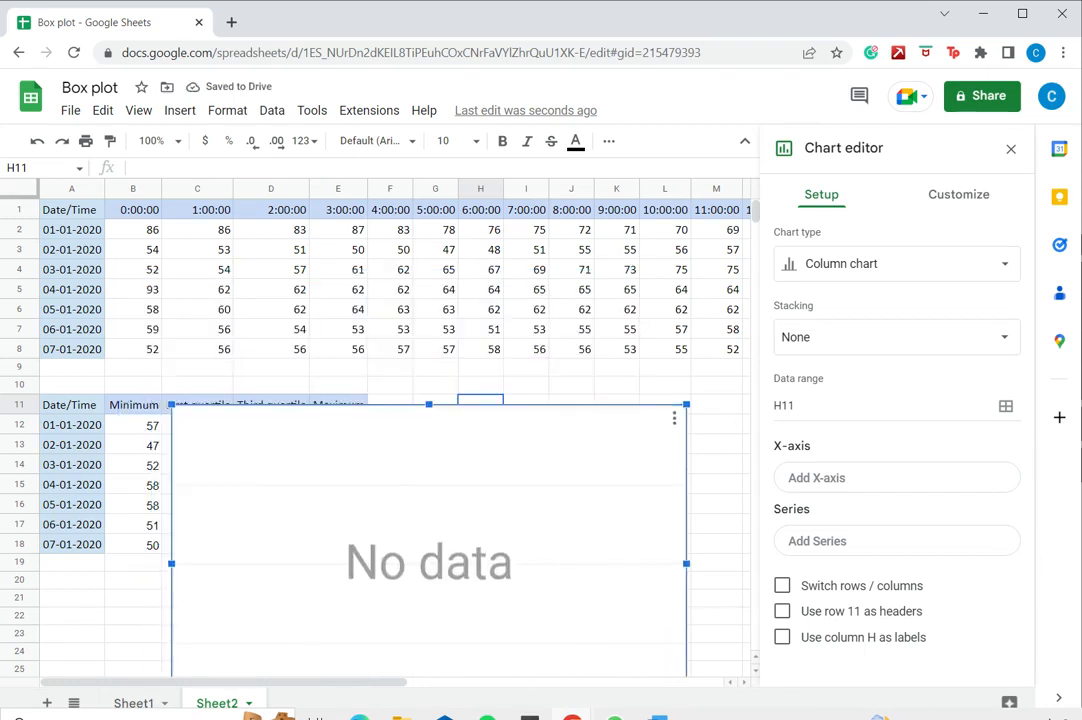
{"action": "left_click_drag", "start_coordinate": [497, 412], "coordinate": [737, 357]}
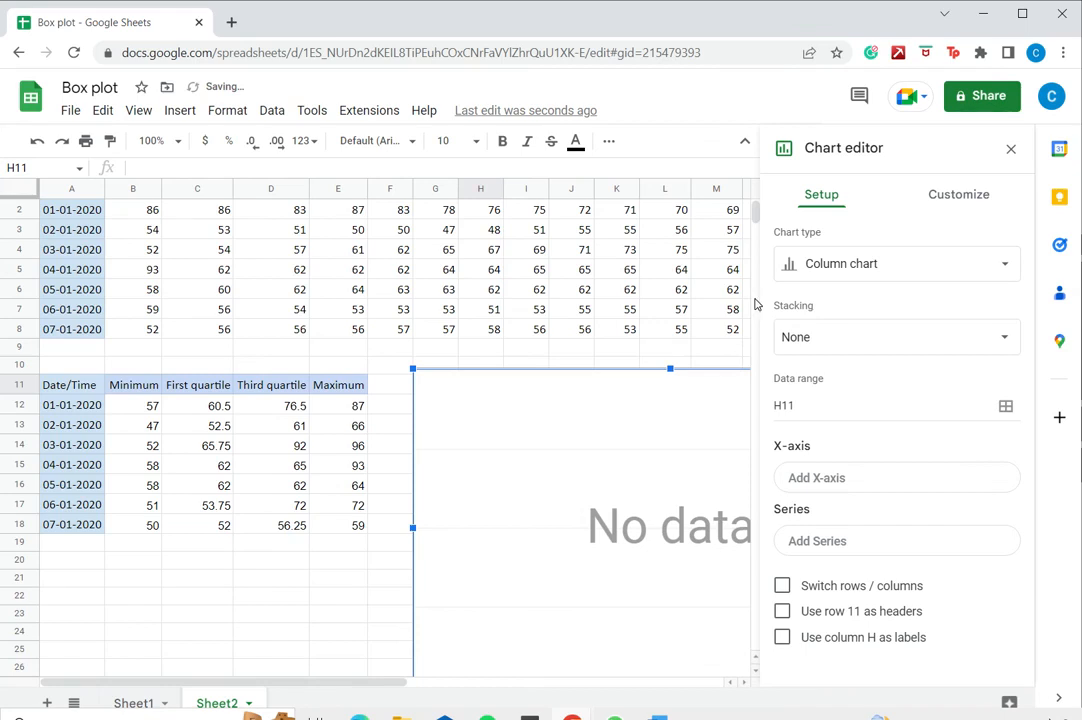
{"action": "left_click", "coordinate": [916, 264]}
{"action": "left_click", "coordinate": [967, 524]}
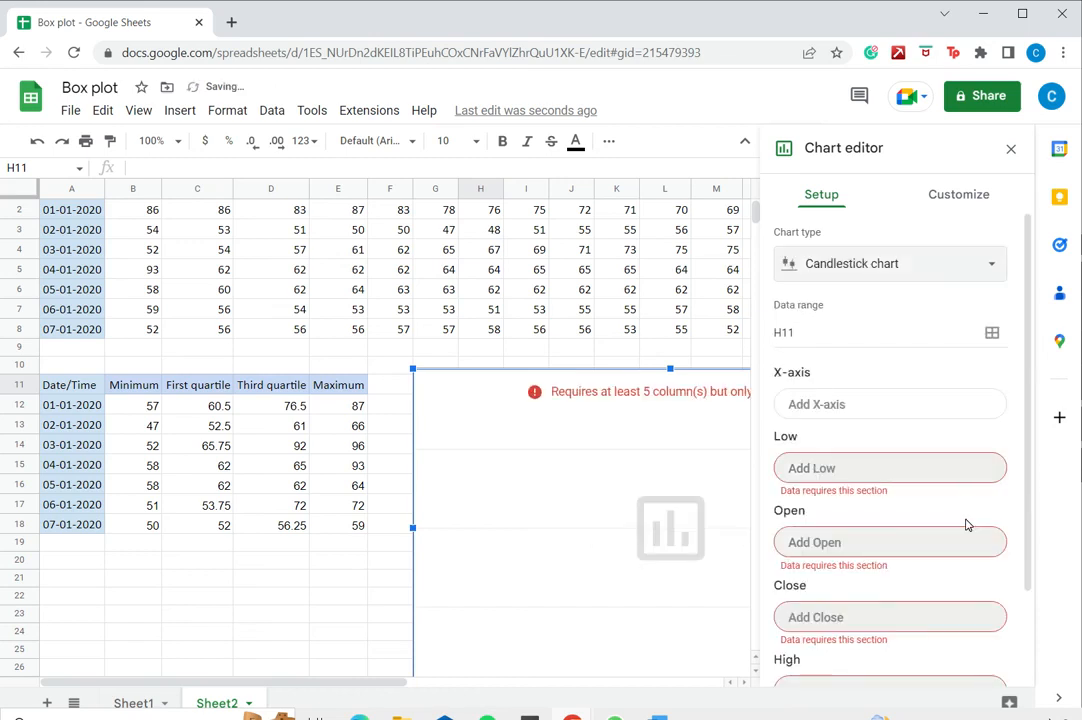
Set the chart's X-axis to the summary table's dates in A12:A18
{"action": "left_click", "coordinate": [810, 406]}
{"action": "left_click", "coordinate": [70, 405]}
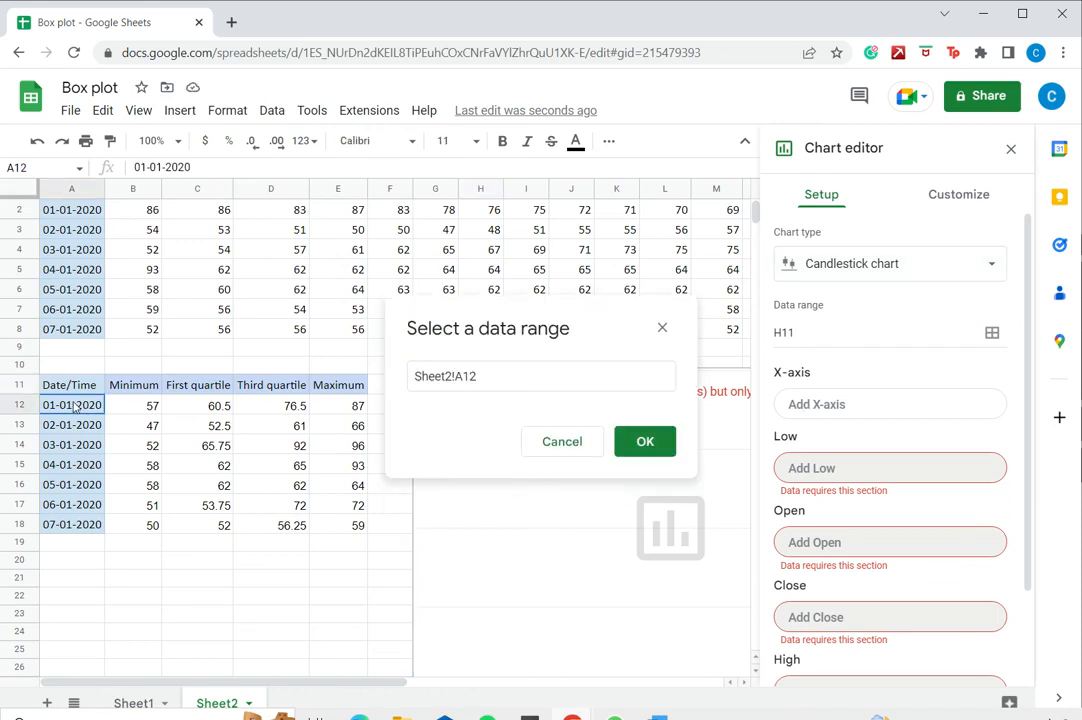
{"action": "left_click_drag", "start_coordinate": [72, 450], "coordinate": [68, 530]}
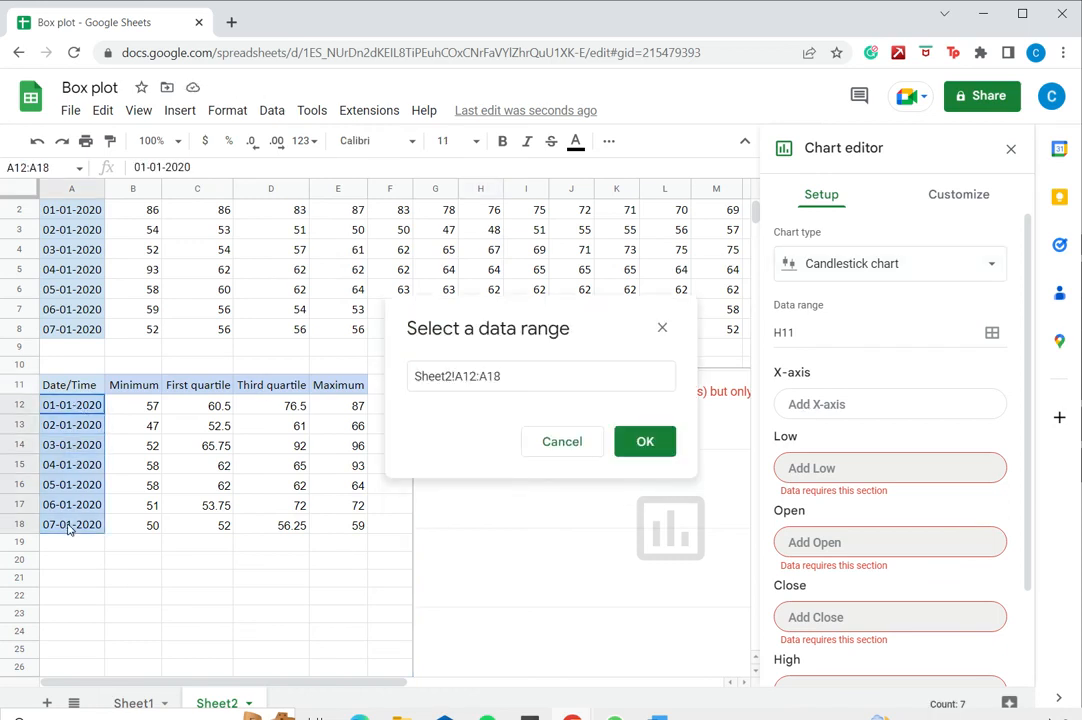
{"action": "left_click", "coordinate": [640, 442]}
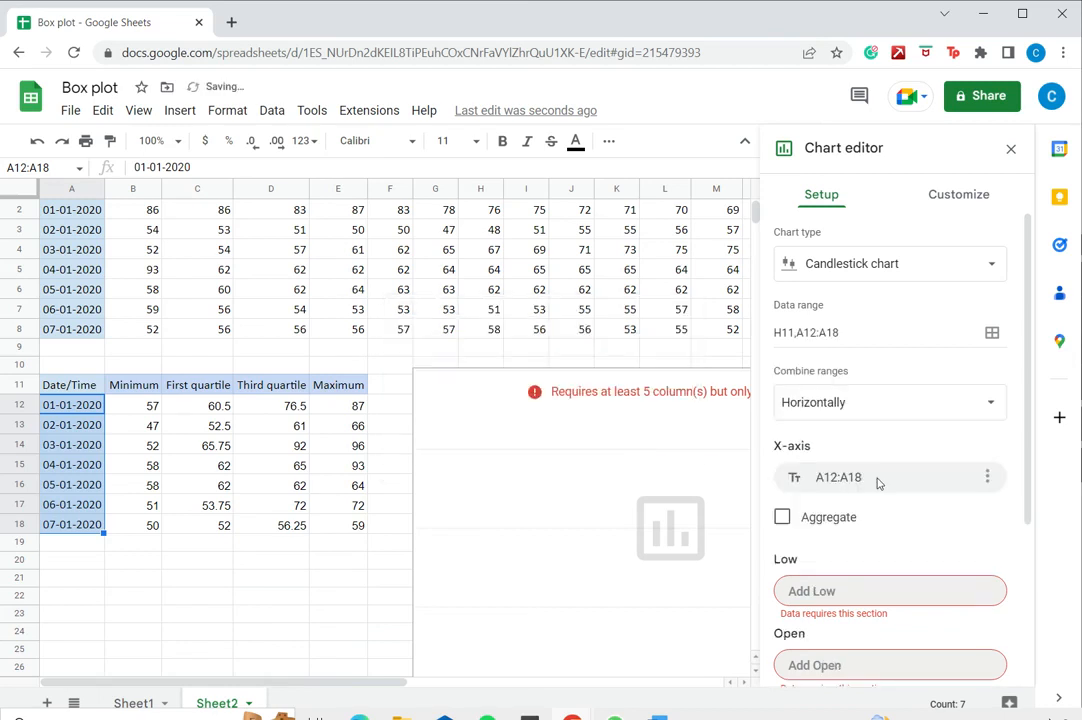
Set the chart's Low series to the Minimum values in B12:B18
{"action": "scroll", "coordinate": [880, 483], "scroll_direction": "down", "scroll_amount": 3}
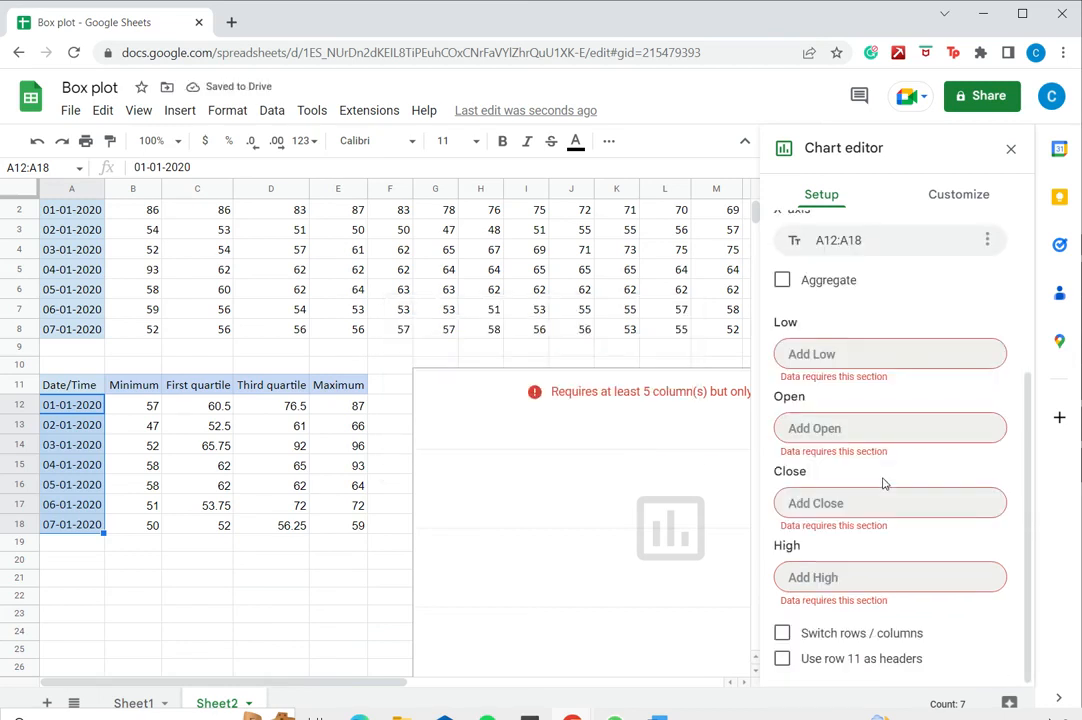
{"action": "left_click", "coordinate": [813, 356]}
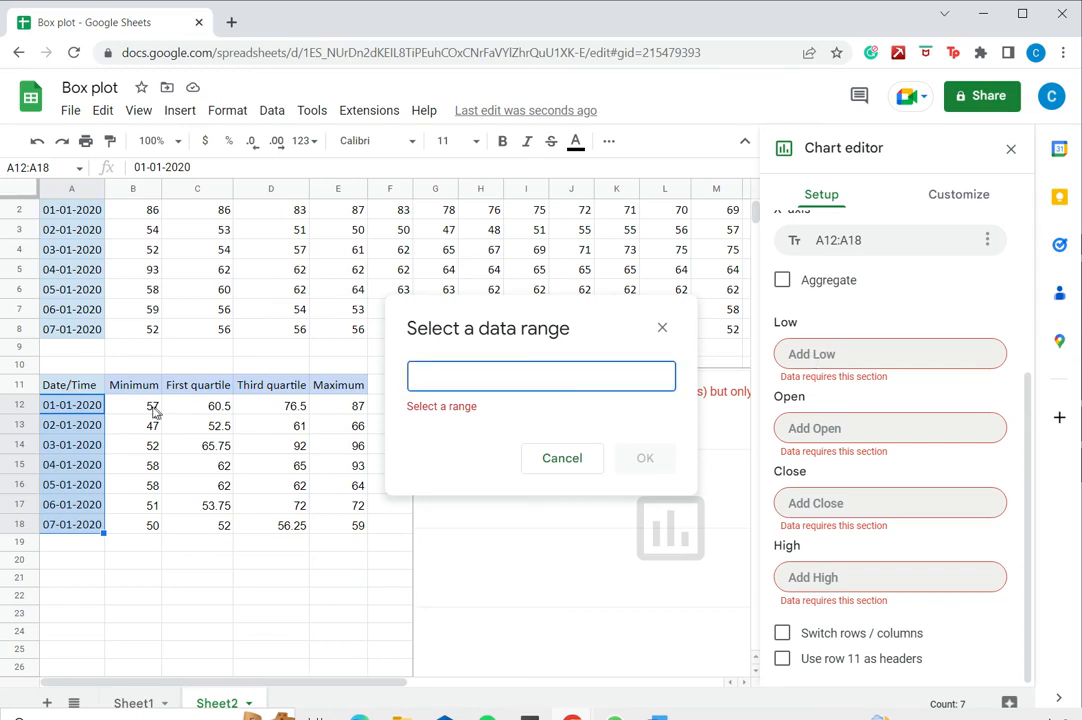
{"action": "left_click_drag", "start_coordinate": [155, 411], "coordinate": [150, 525]}
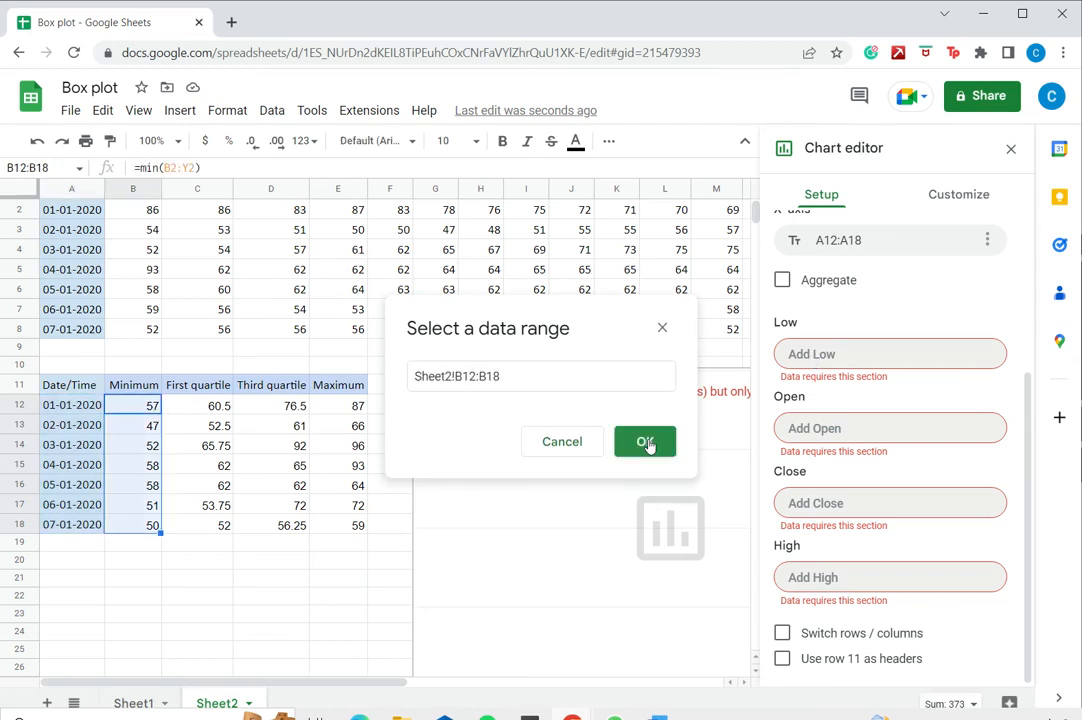
{"action": "left_click", "coordinate": [646, 442]}
Set the Open series to the Third quartile range D12:D18 and the Close series to the First quartile range C12:C18
{"action": "left_click", "coordinate": [801, 430]}
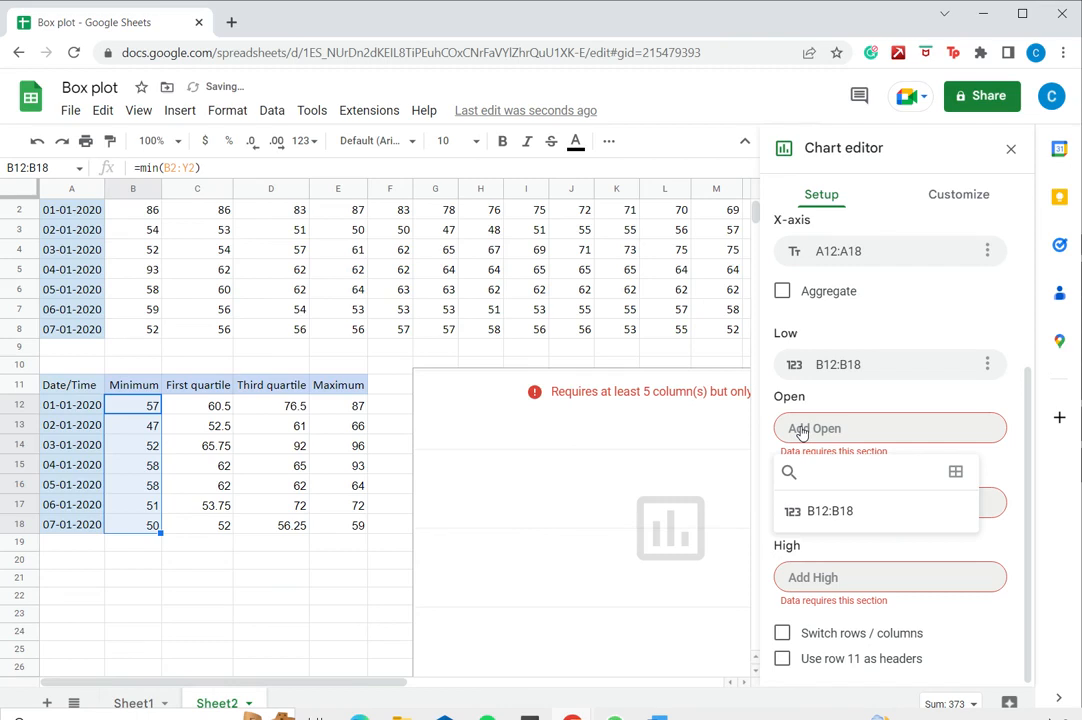
{"action": "left_click", "coordinate": [956, 472]}
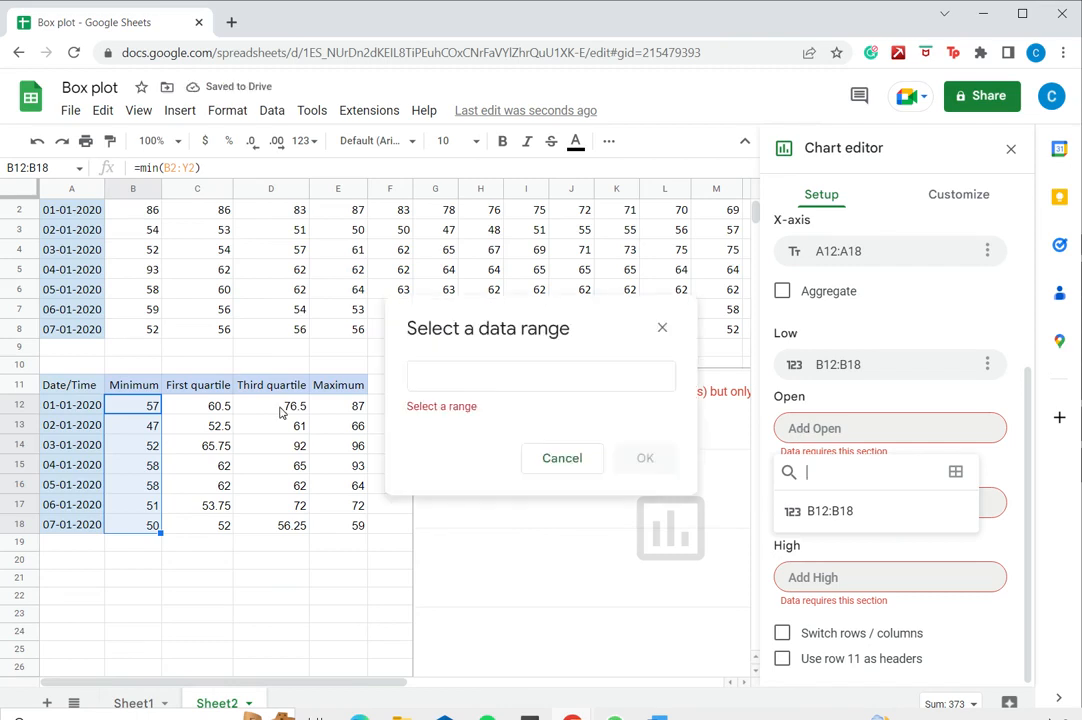
{"action": "left_click_drag", "start_coordinate": [281, 411], "coordinate": [275, 530]}
{"action": "key", "text": "Return"}
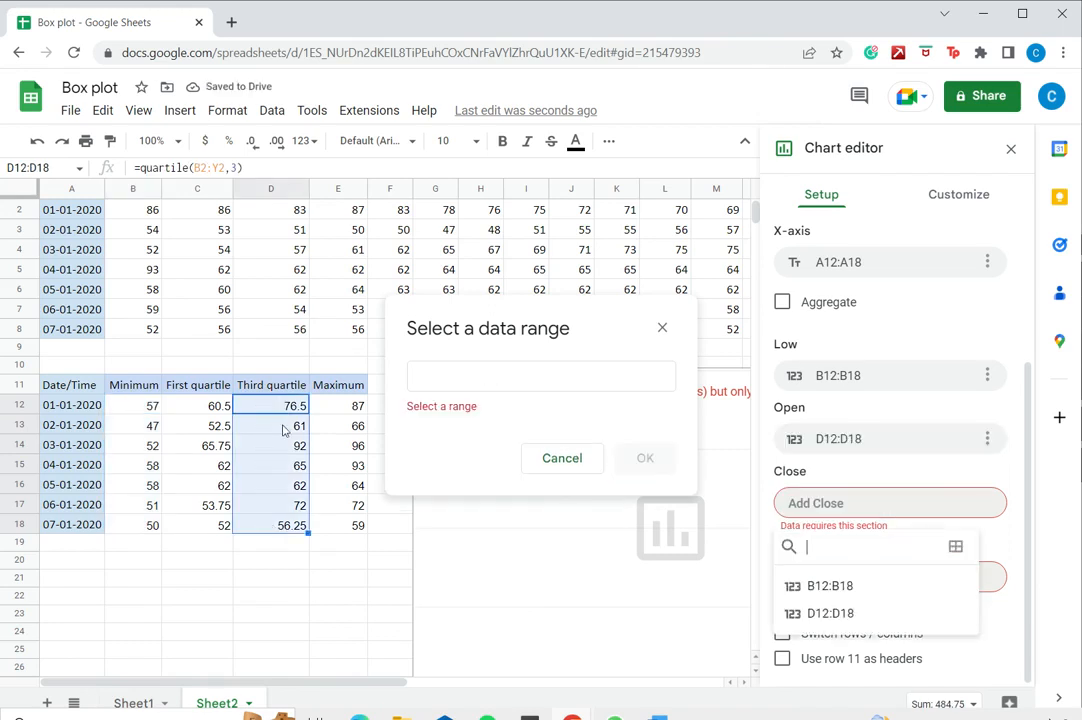
{"action": "left_click_drag", "start_coordinate": [197, 405], "coordinate": [215, 525]}
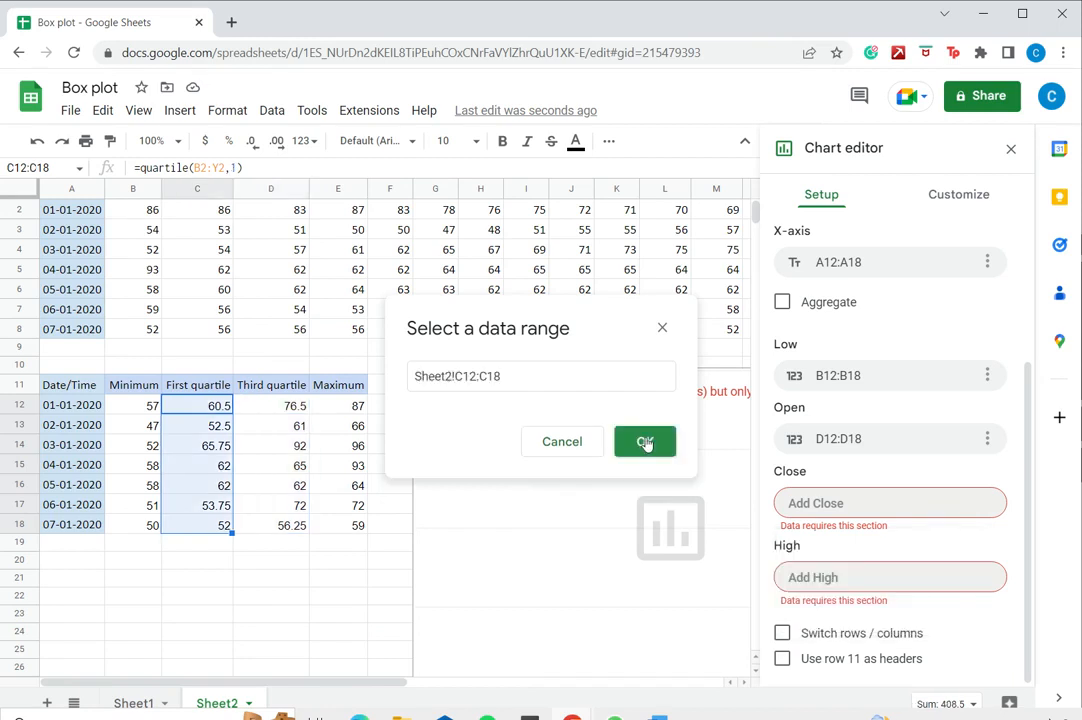
{"action": "left_click", "coordinate": [645, 442]}
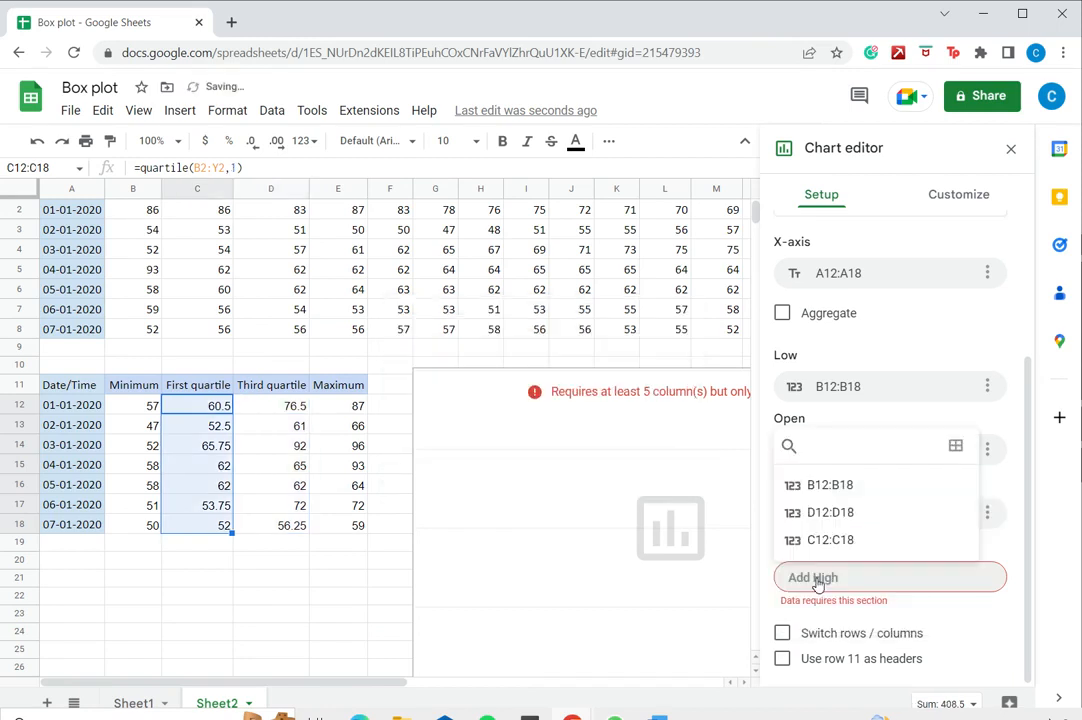
Set the chart's High series to the Maximum values in E12:E18
{"action": "left_click", "coordinate": [954, 446]}
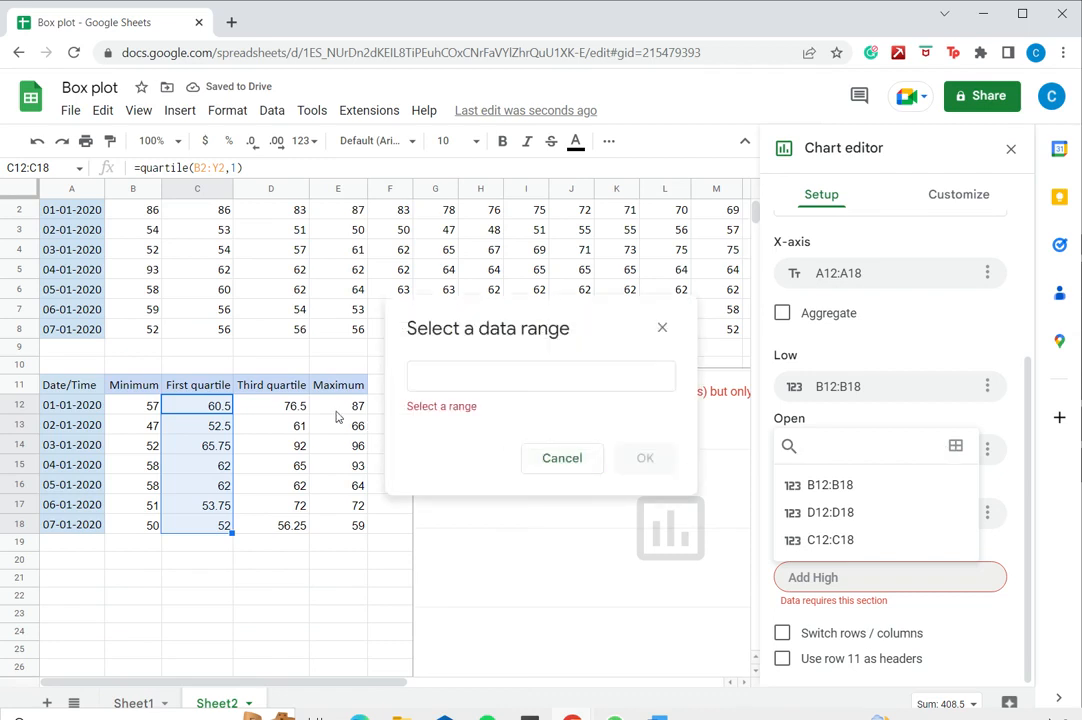
{"action": "left_click_drag", "start_coordinate": [338, 408], "coordinate": [333, 528]}
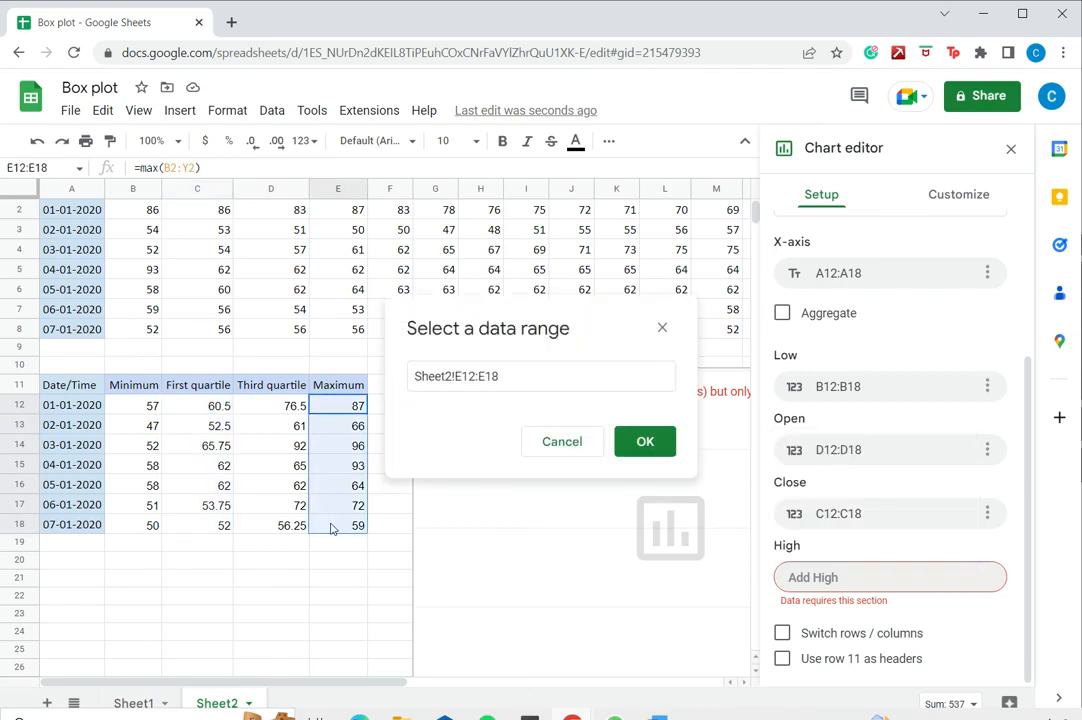
{"action": "left_click", "coordinate": [645, 442]}
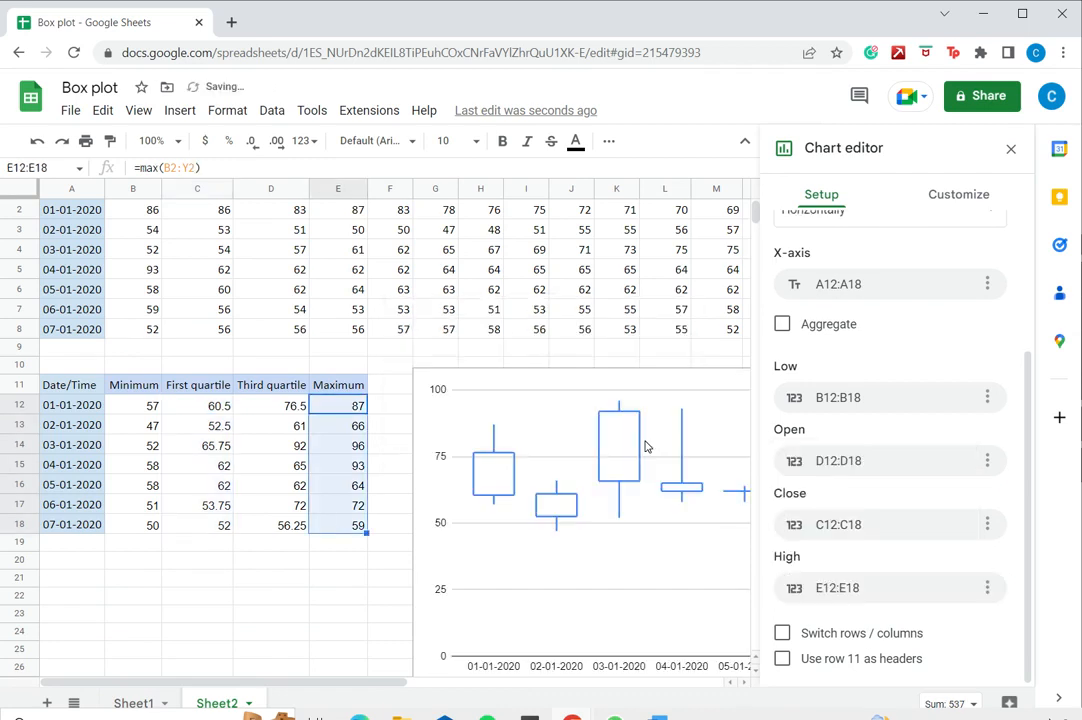
Close the chart editor and move the candlestick chart up slightly so its upper edge sits at row 9
{"action": "left_click", "coordinate": [1011, 150]}
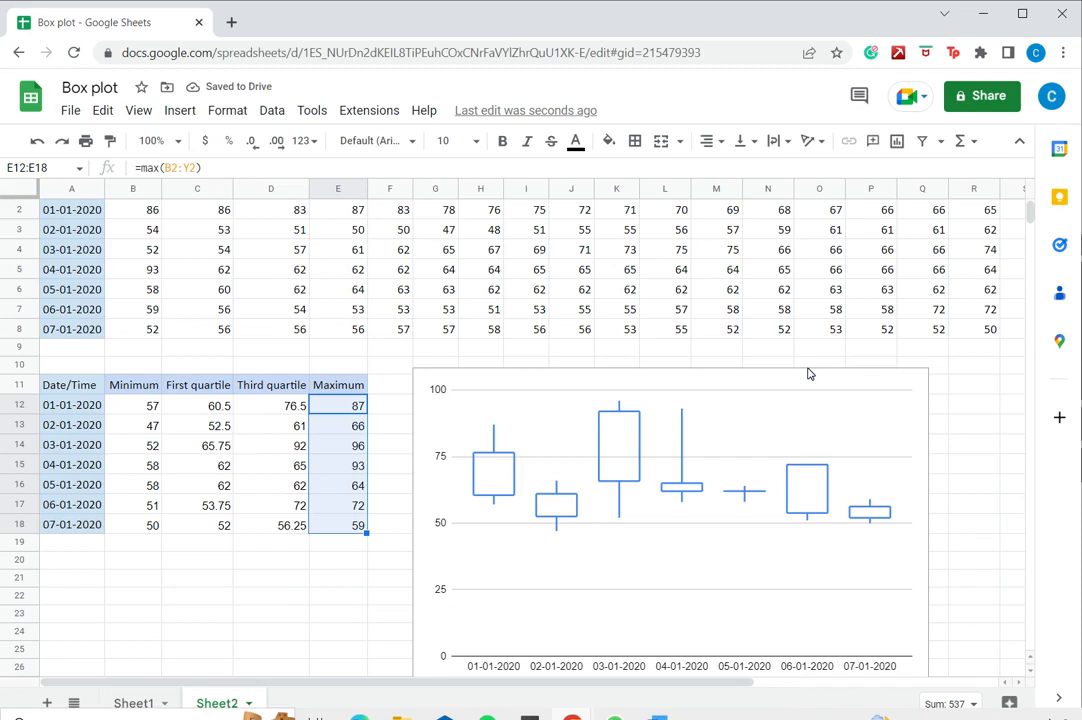
{"action": "left_click", "coordinate": [809, 366]}
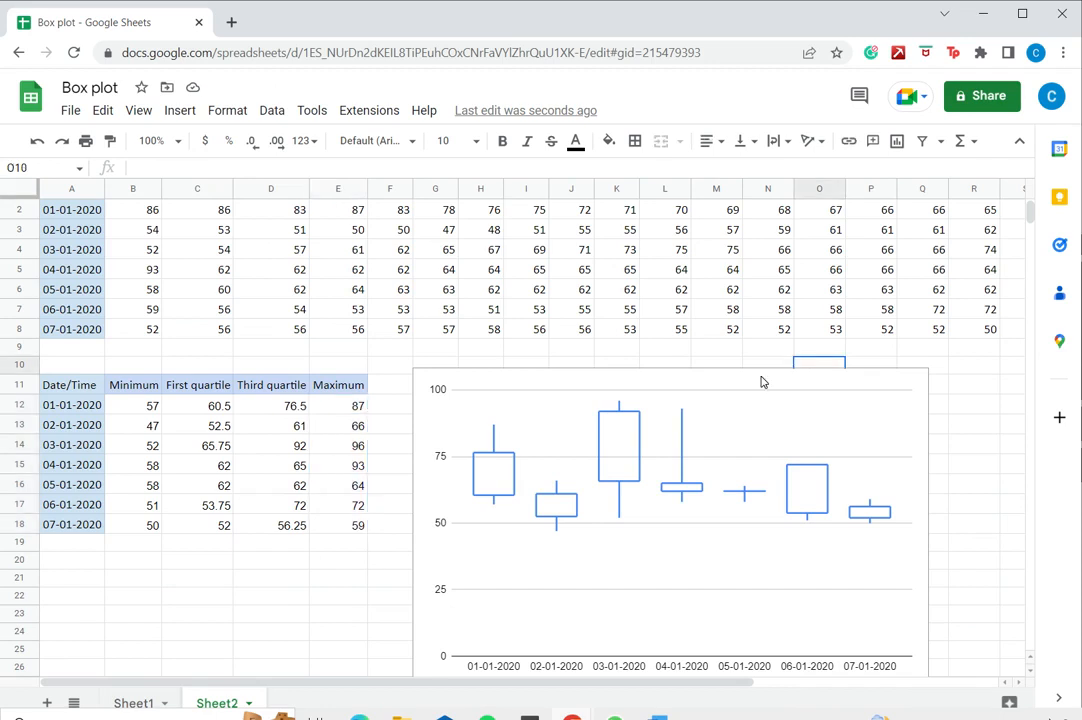
{"action": "left_click_drag", "start_coordinate": [761, 381], "coordinate": [762, 360]}
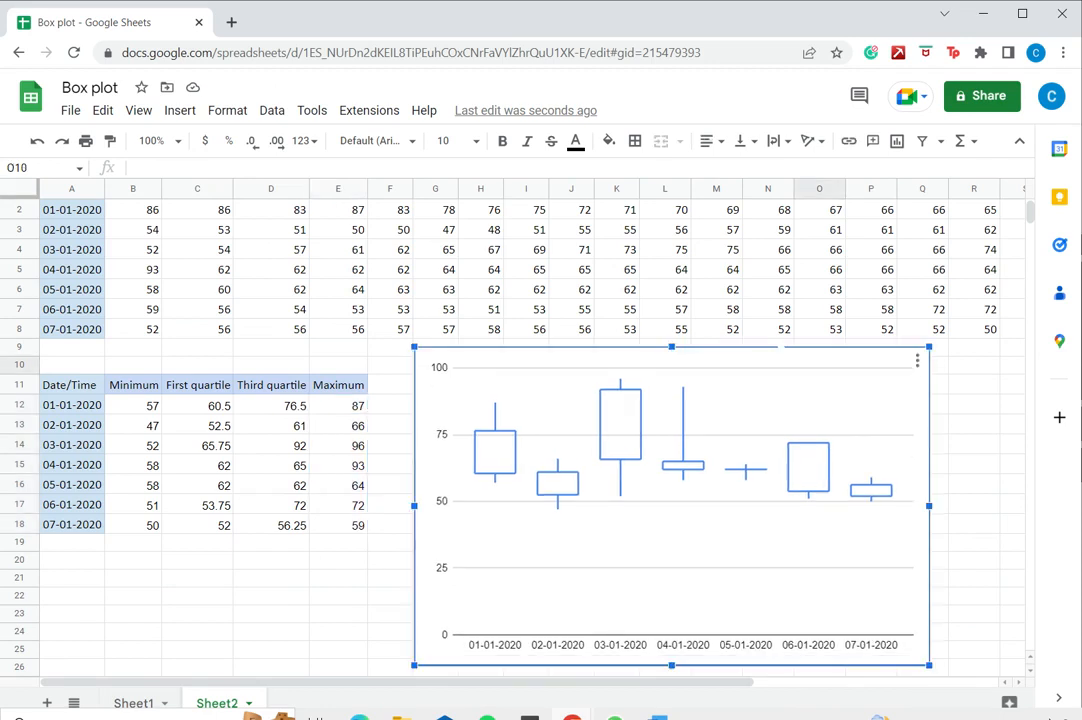